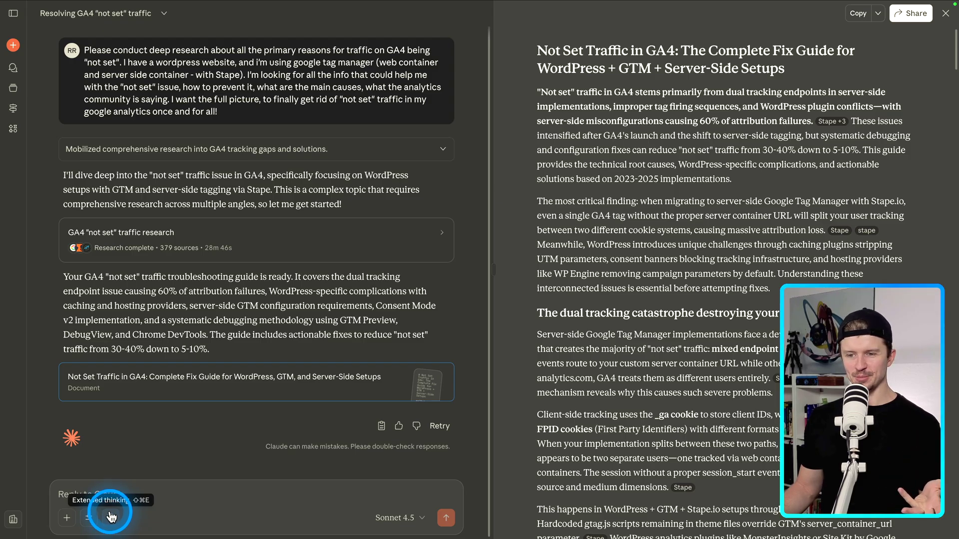
# Step: Turn Research mode on and then off again from the search and tools options
pyautogui.click(89, 518)
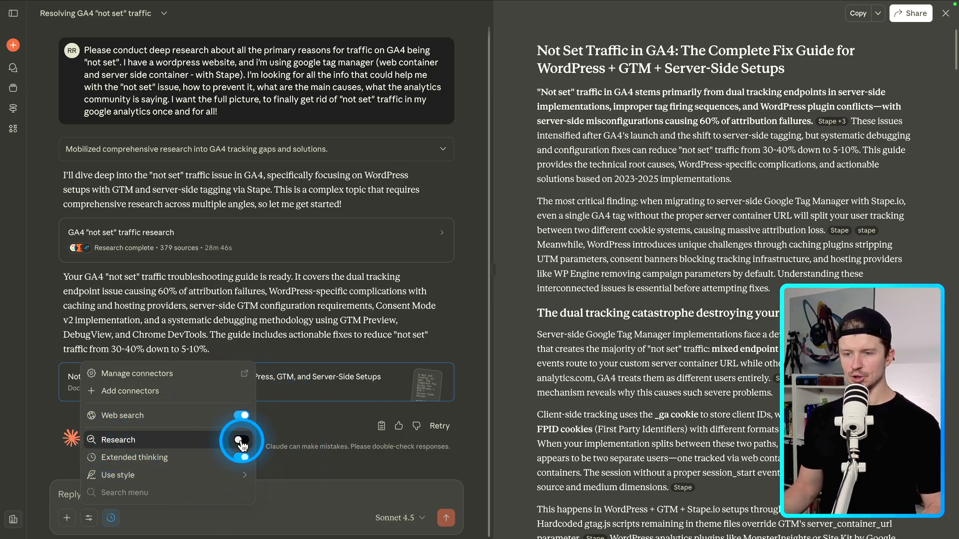
pyautogui.click(240, 442)
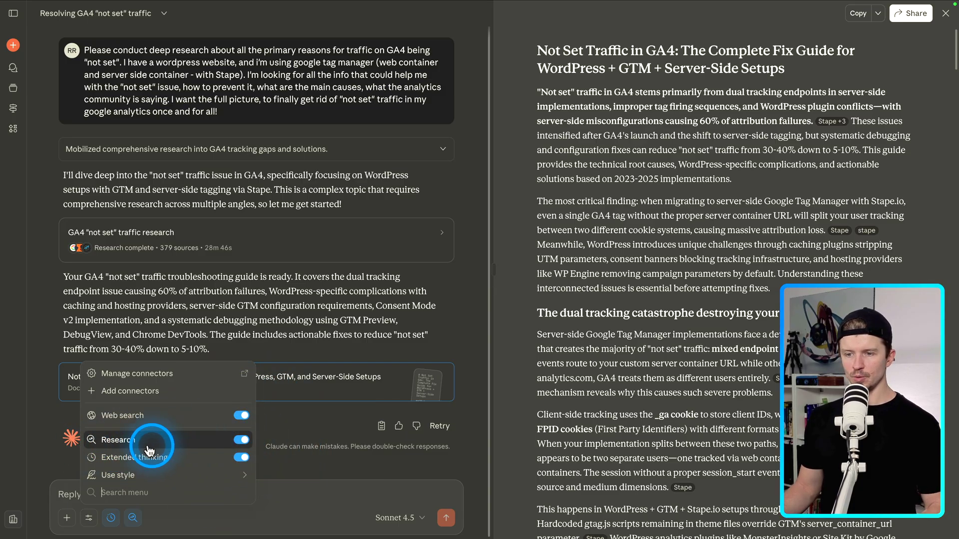
pyautogui.click(242, 441)
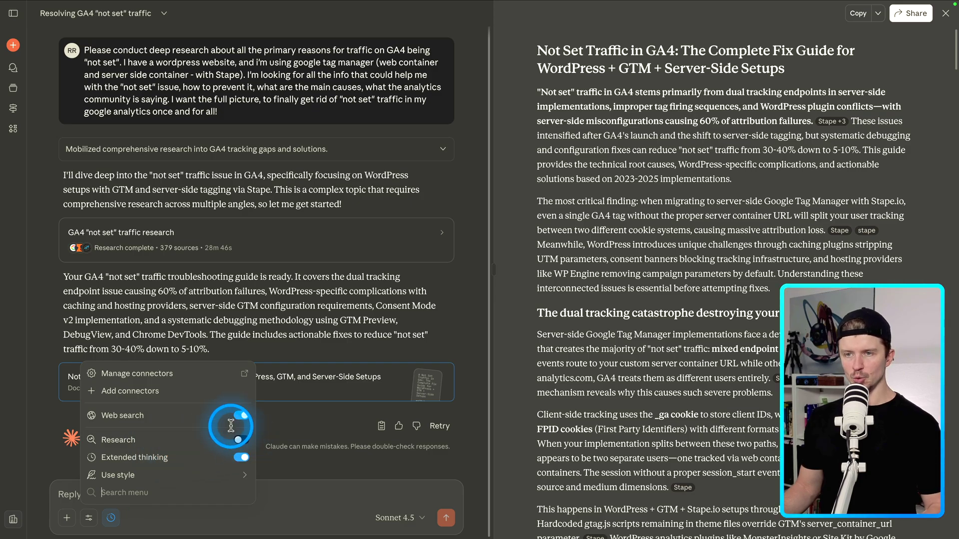
pyautogui.click(156, 124)
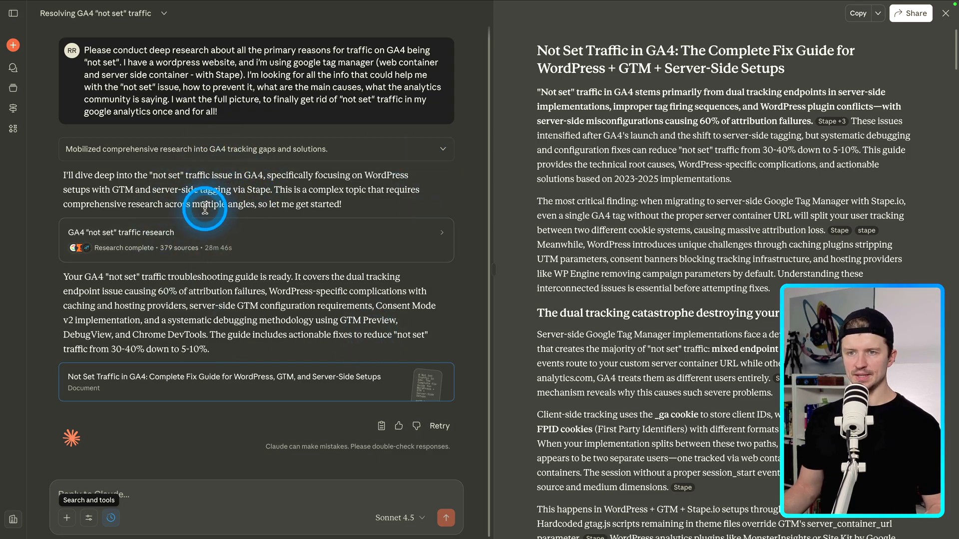
# Step: Review the 379 gathered research sources, then scroll through the Not Set Traffic in GA4 fix guide
pyautogui.click(183, 252)
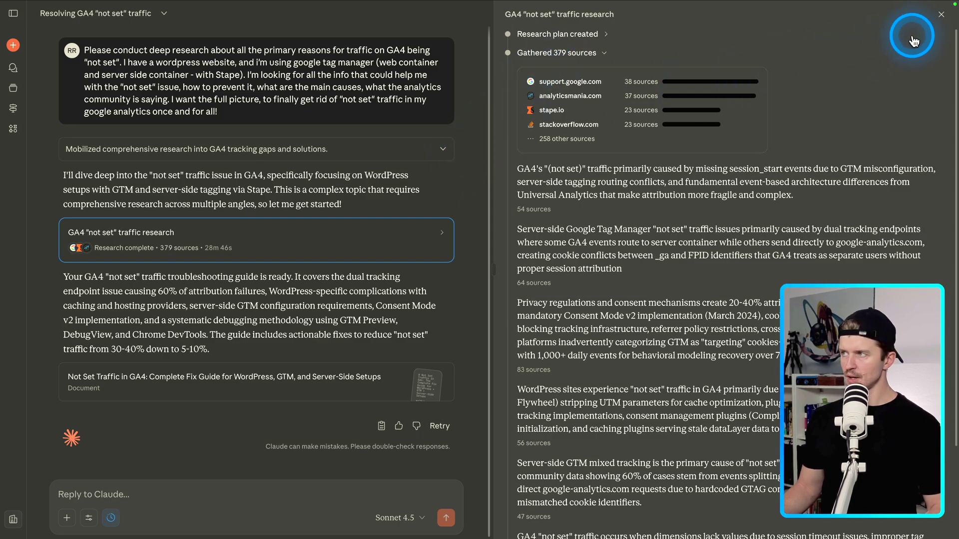
pyautogui.click(940, 17)
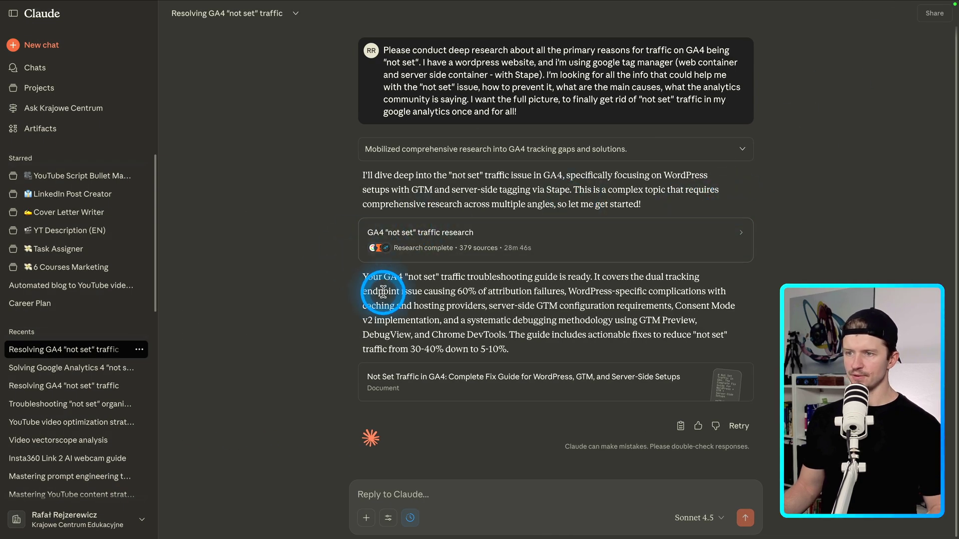
pyautogui.click(453, 390)
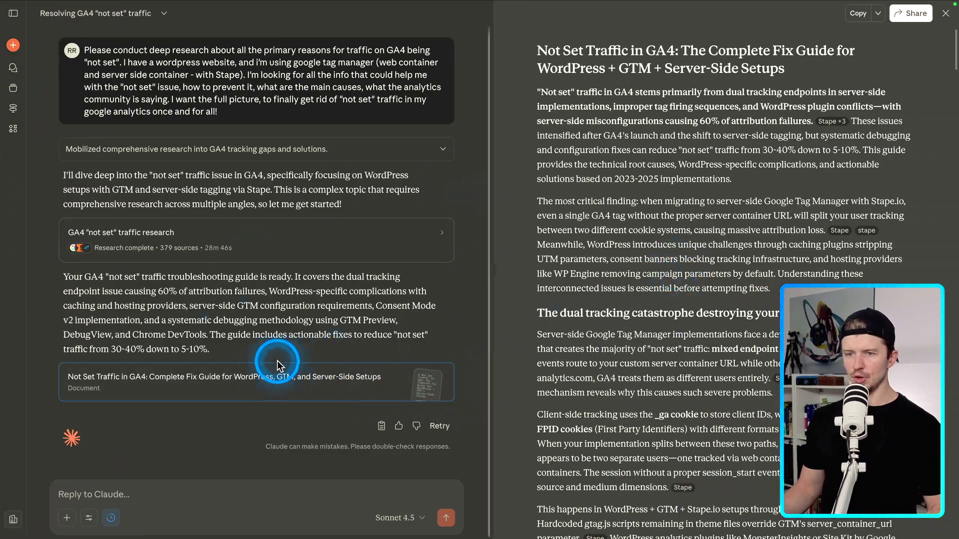
pyautogui.scroll(-15, 669, 224)
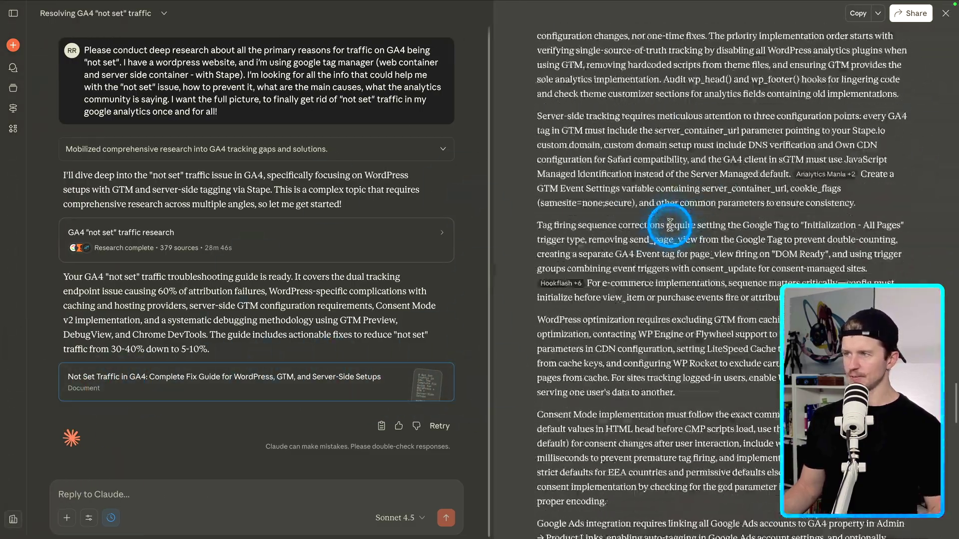
pyautogui.scroll(-20, 669, 225)
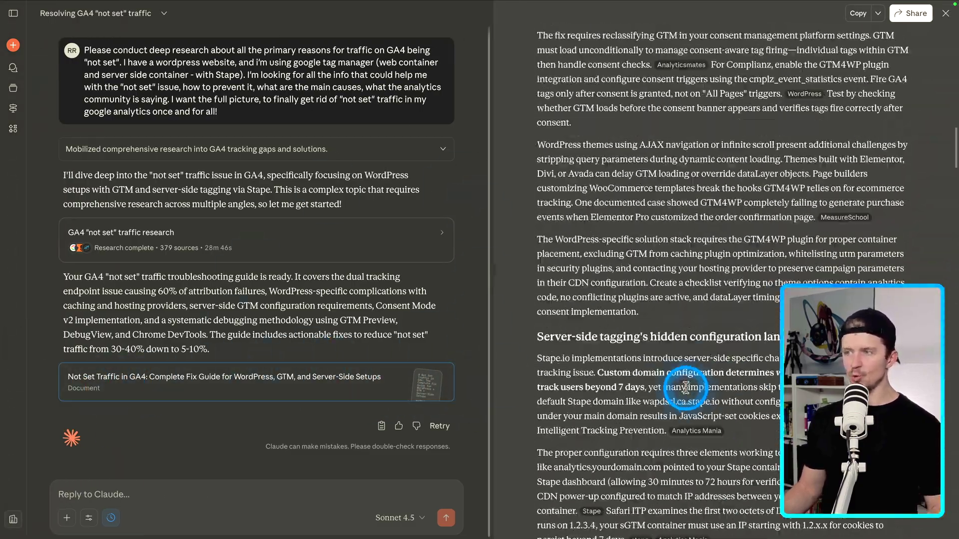
pyautogui.scroll(20, 659, 379)
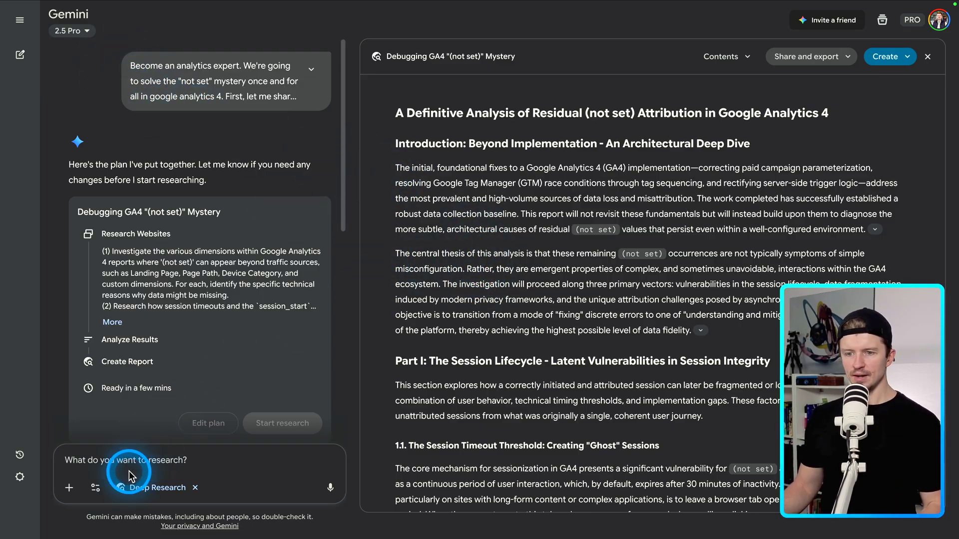
# Step: Check Gemini's tools list, then expand and collapse the full original prompt text
pyautogui.click(95, 489)
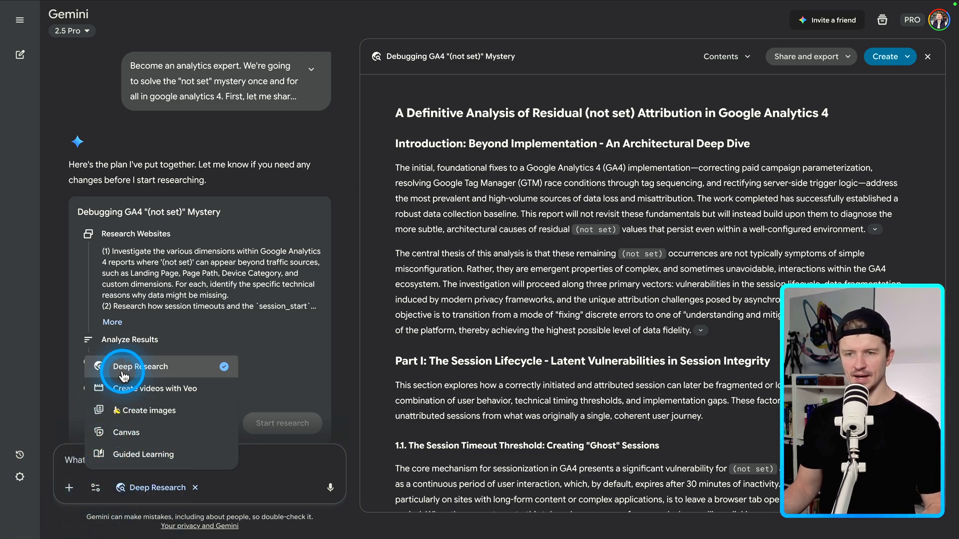
pyautogui.click(268, 131)
pyautogui.click(314, 73)
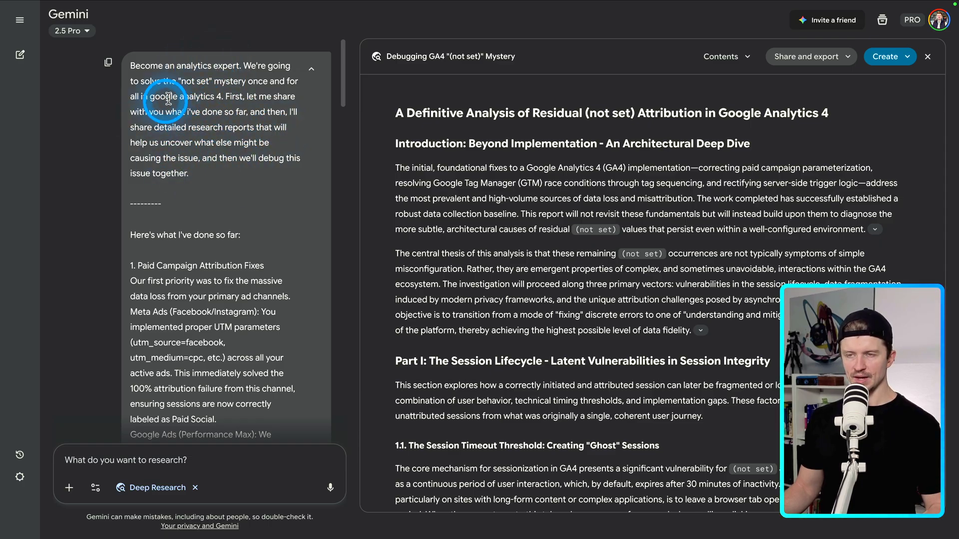
pyautogui.scroll(-15, 214, 195)
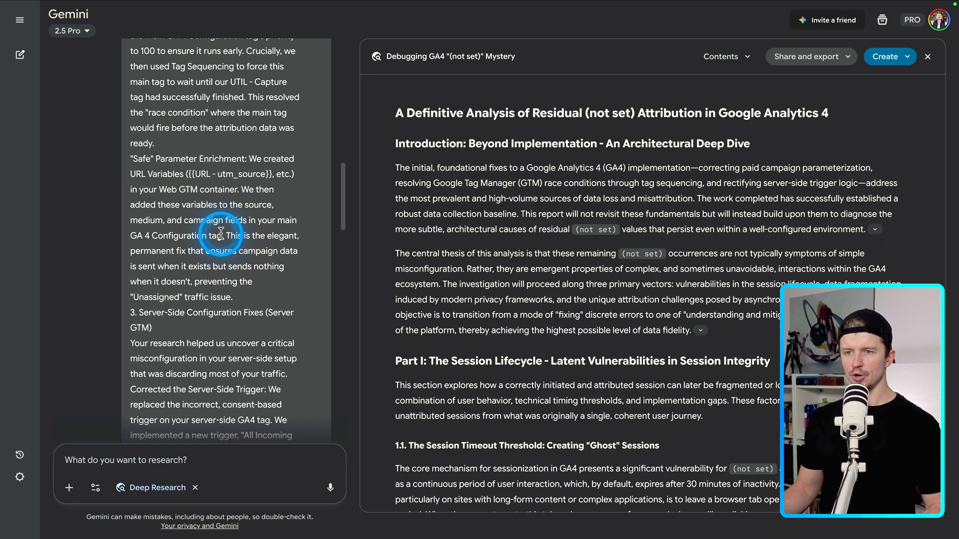
pyautogui.scroll(15, 222, 232)
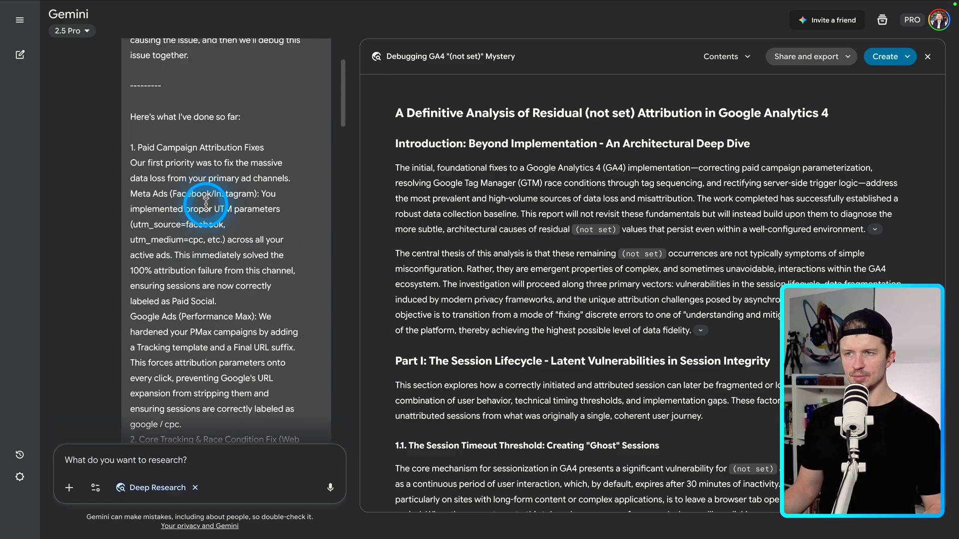
pyautogui.click(310, 74)
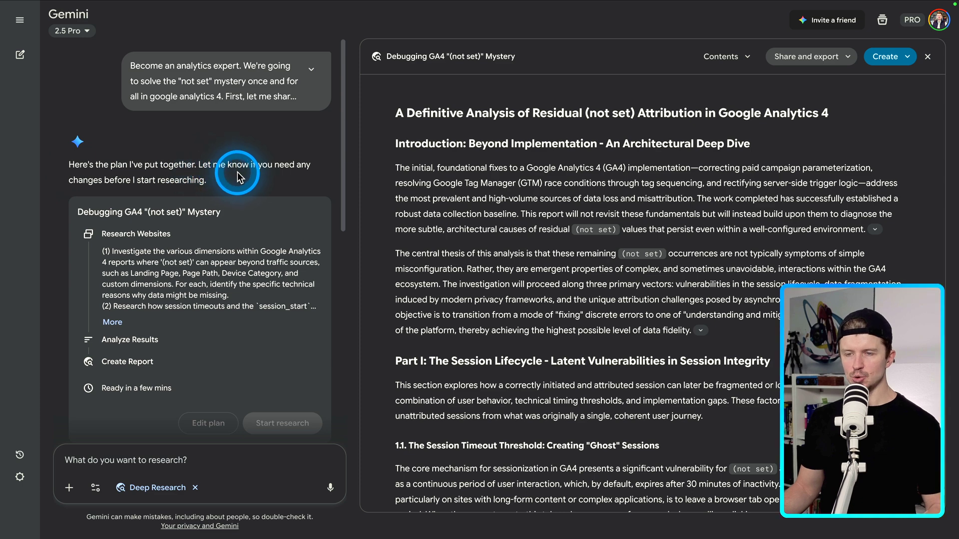
pyautogui.scroll(-3, 239, 174)
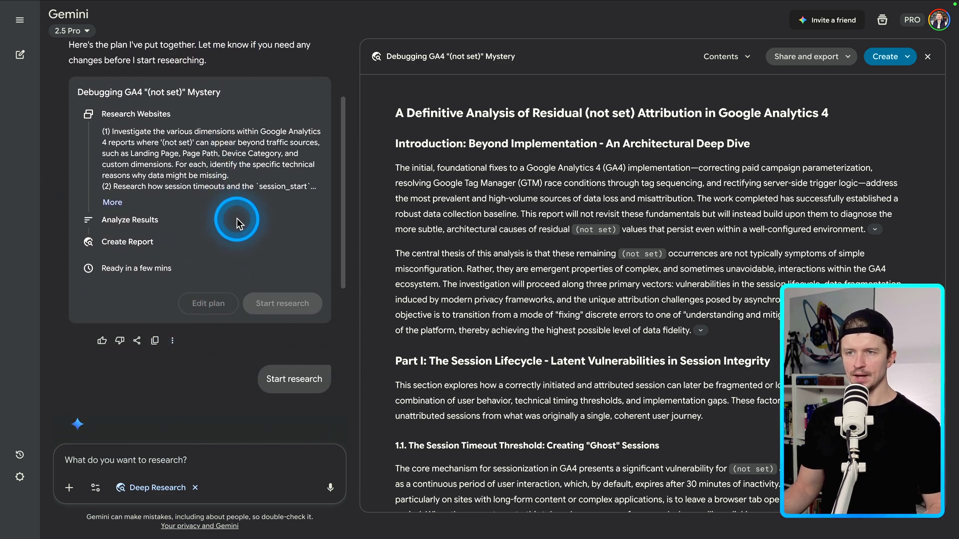
pyautogui.scroll(2, 237, 218)
# Step: Expand the research plan card to show all eight research steps
pyautogui.click(114, 274)
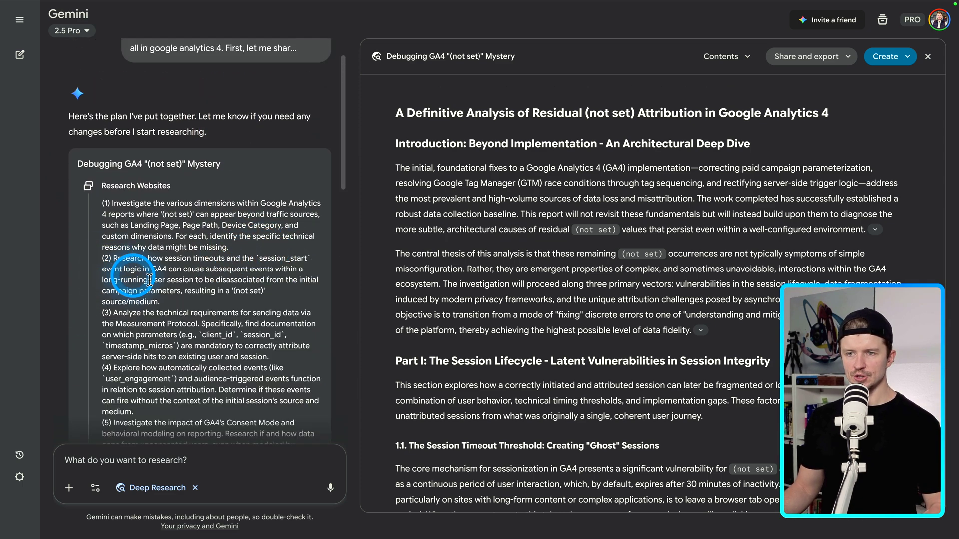
pyautogui.scroll(-4, 240, 217)
pyautogui.scroll(-10, 231, 223)
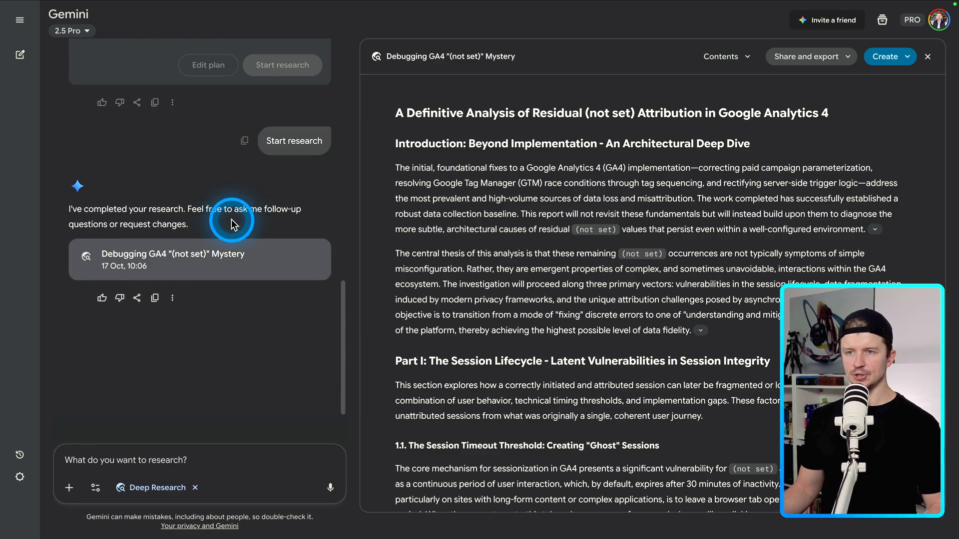
pyautogui.scroll(15, 239, 208)
pyautogui.scroll(-9, 237, 225)
pyautogui.scroll(-2, 237, 227)
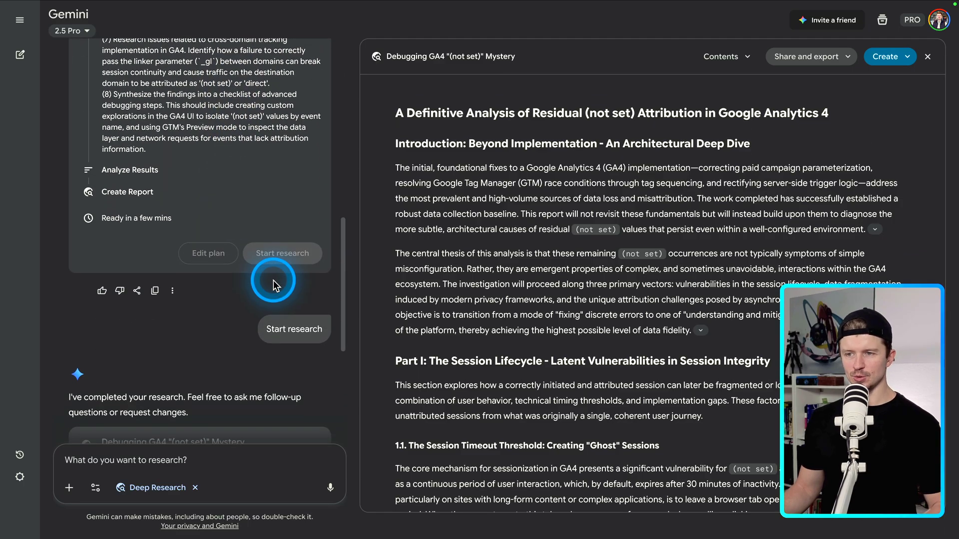
# Step: Scroll the Gemini report down to 'Sources used in the report' and back to the top
pyautogui.scroll(-6, 164, 299)
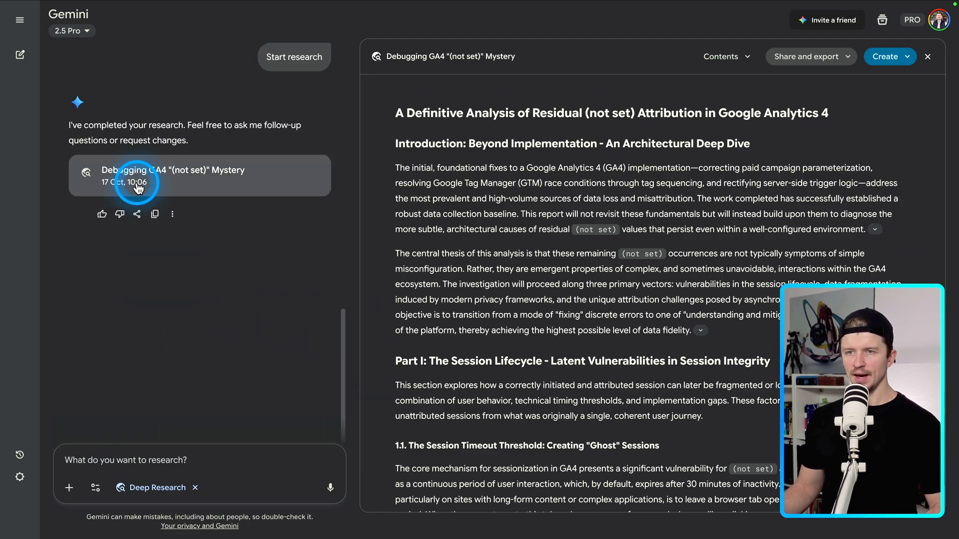
pyautogui.scroll(8, 160, 235)
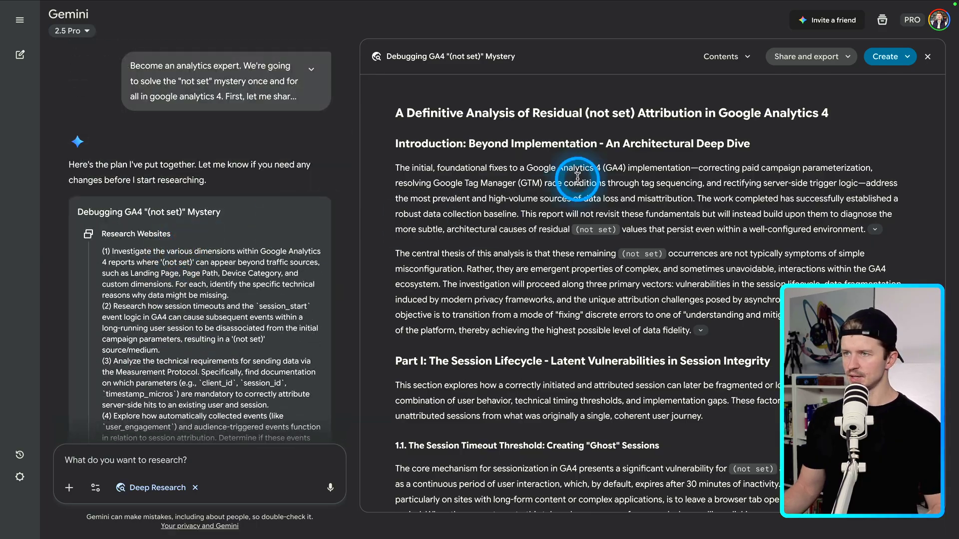
pyautogui.scroll(-20, 567, 181)
pyautogui.scroll(-20, 574, 180)
pyautogui.scroll(-20, 588, 208)
pyautogui.scroll(15, 573, 239)
pyautogui.scroll(-20, 573, 238)
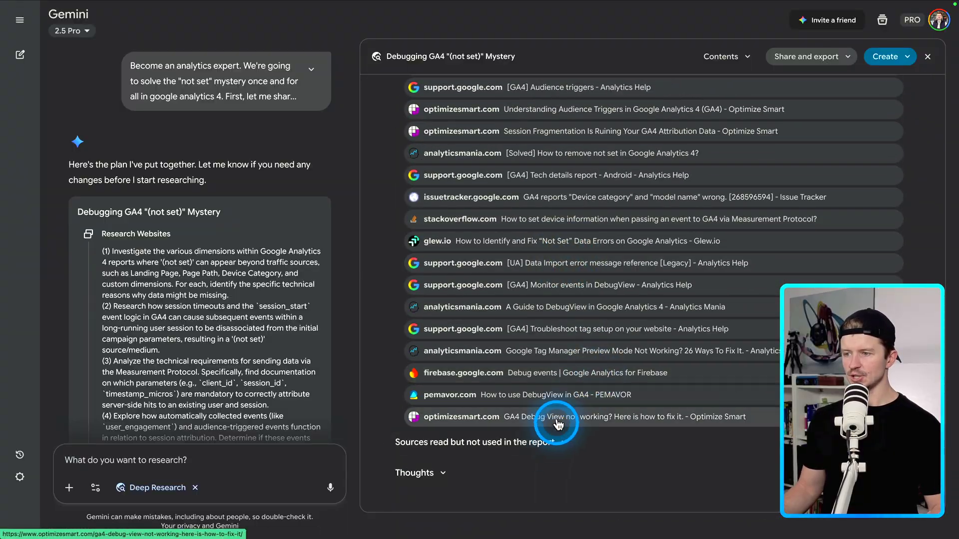
pyautogui.scroll(20, 561, 417)
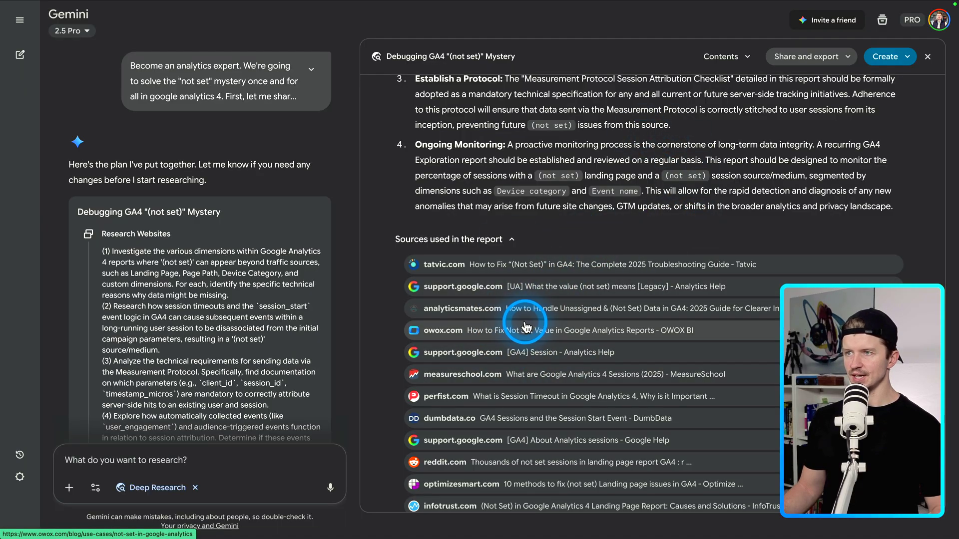
pyautogui.scroll(20, 526, 327)
pyautogui.scroll(8, 548, 337)
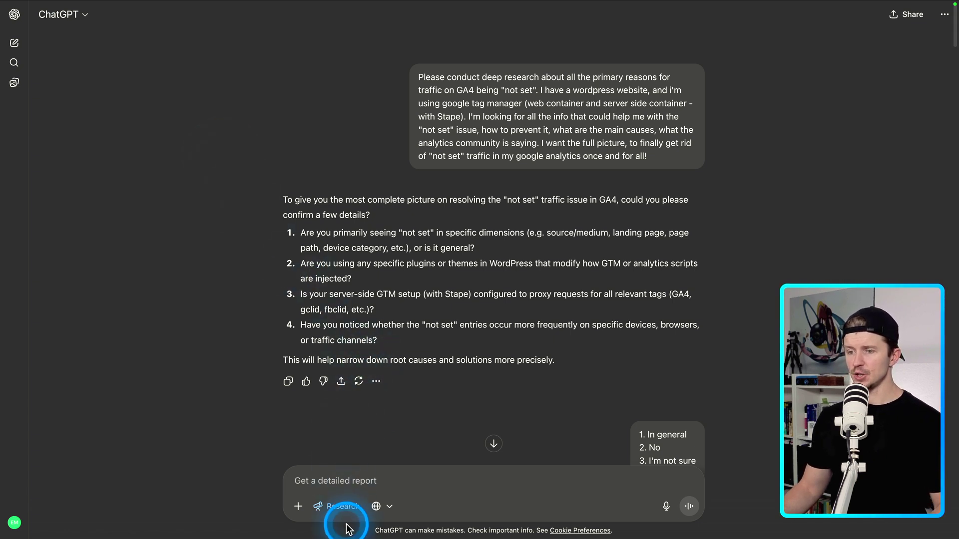
# Step: Replace the reply's current research setting with Deep research from the + tools menu
pyautogui.click(317, 507)
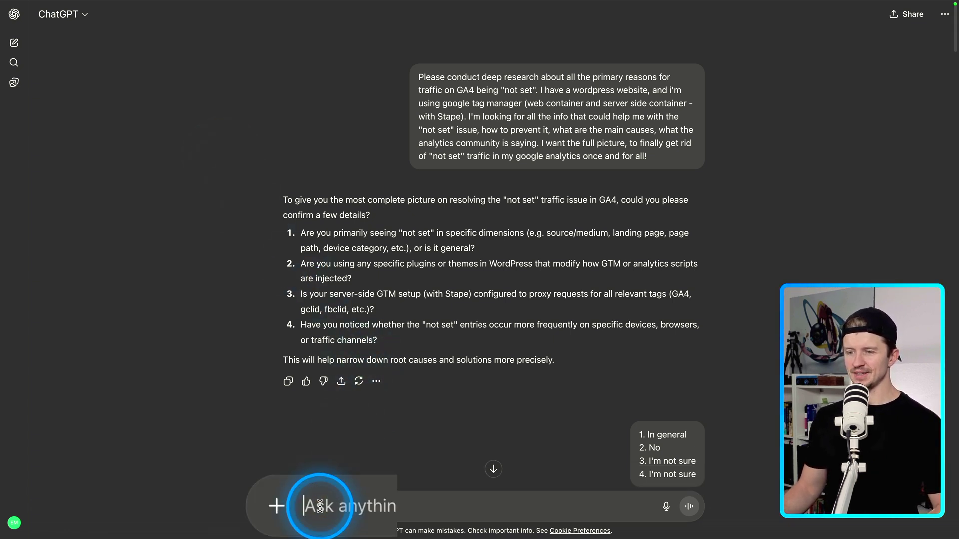
pyautogui.click(299, 507)
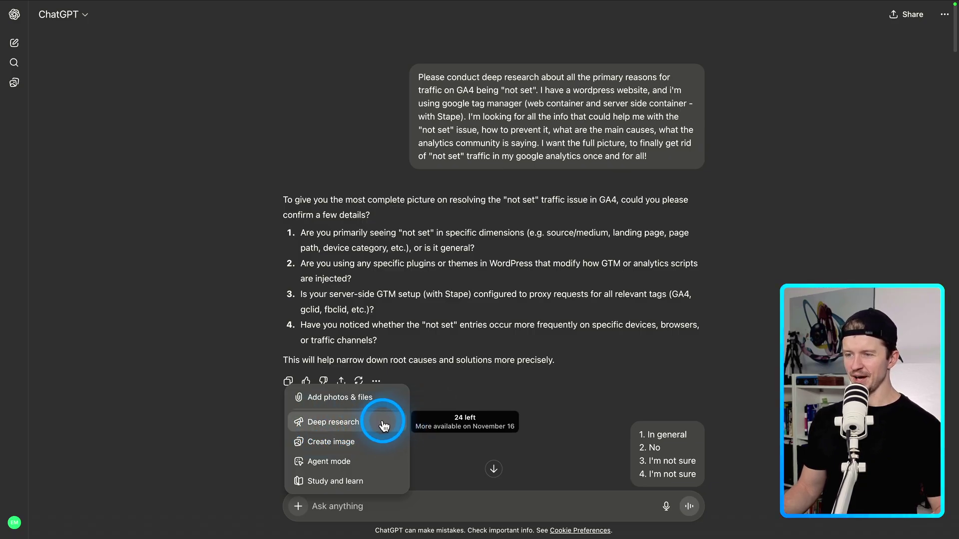
pyautogui.click(327, 425)
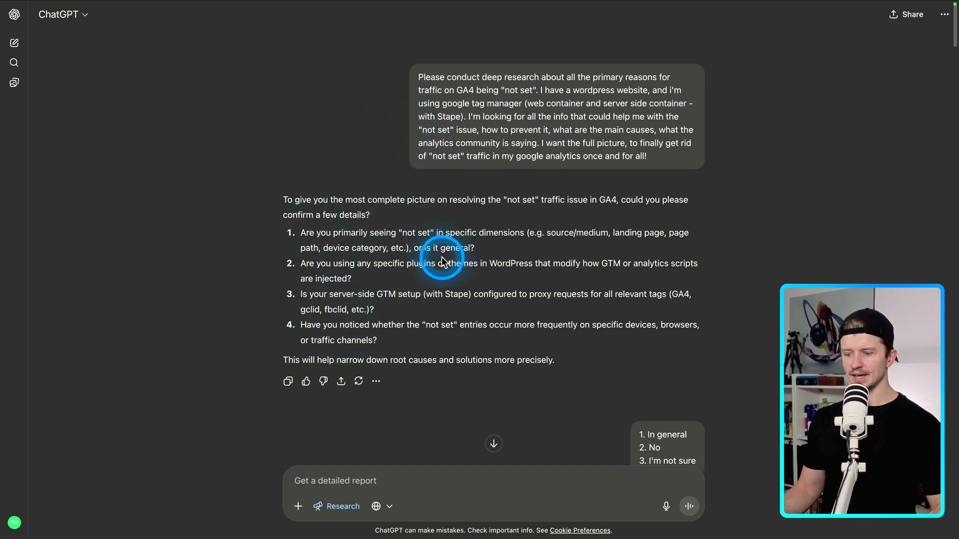
# Step: Scroll through the 'Eliminating (not set) Traffic in GA4' report down to its Sources list
pyautogui.scroll(-3, 670, 265)
pyautogui.scroll(-10, 370, 220)
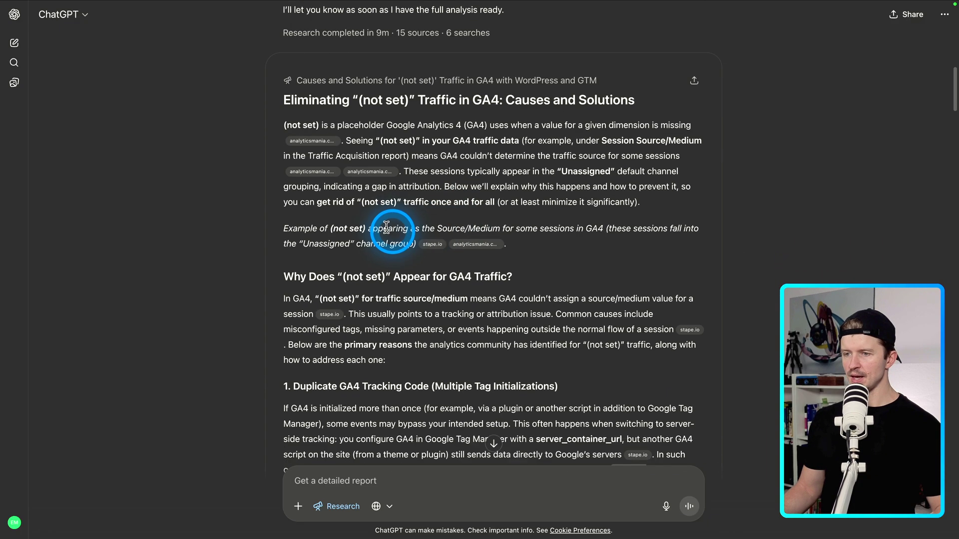
pyautogui.scroll(-1, 299, 113)
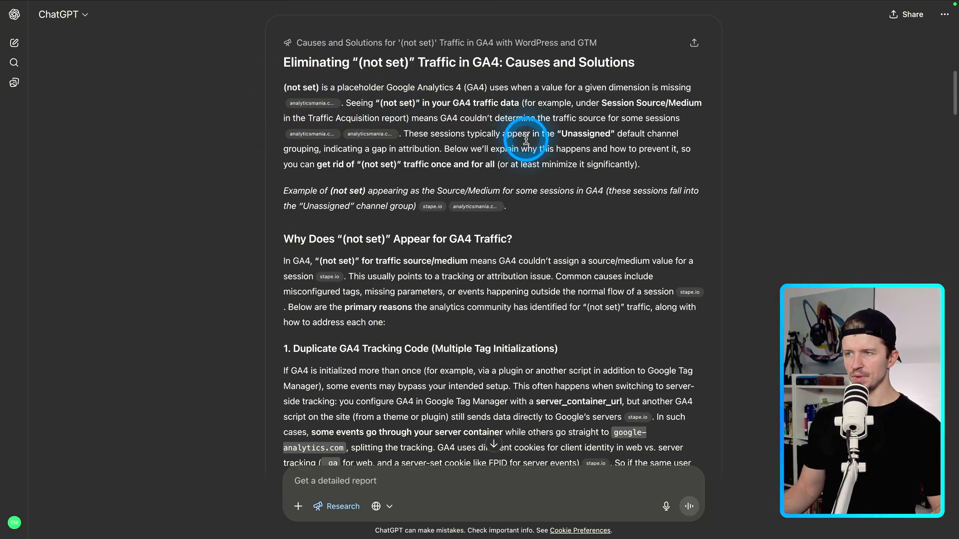
pyautogui.scroll(-15, 526, 140)
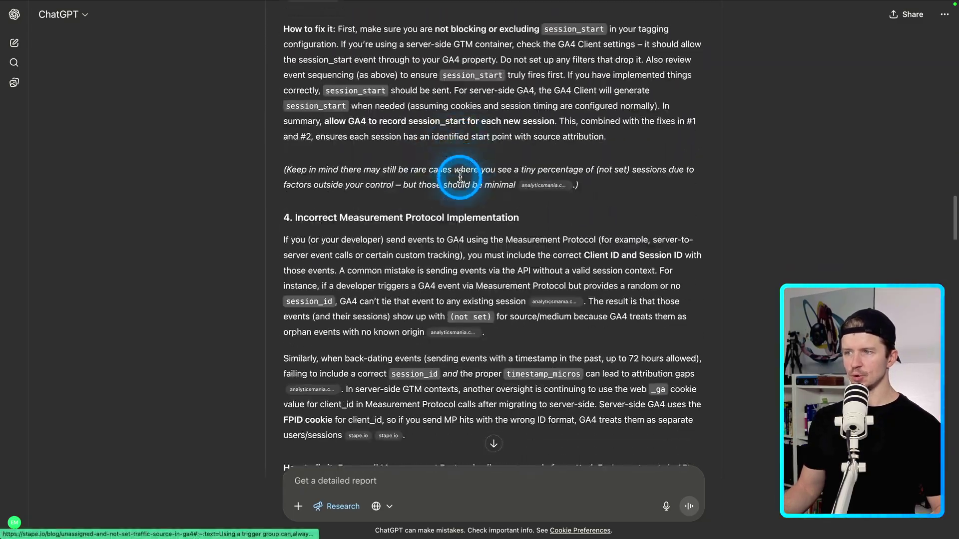
pyautogui.scroll(-20, 460, 177)
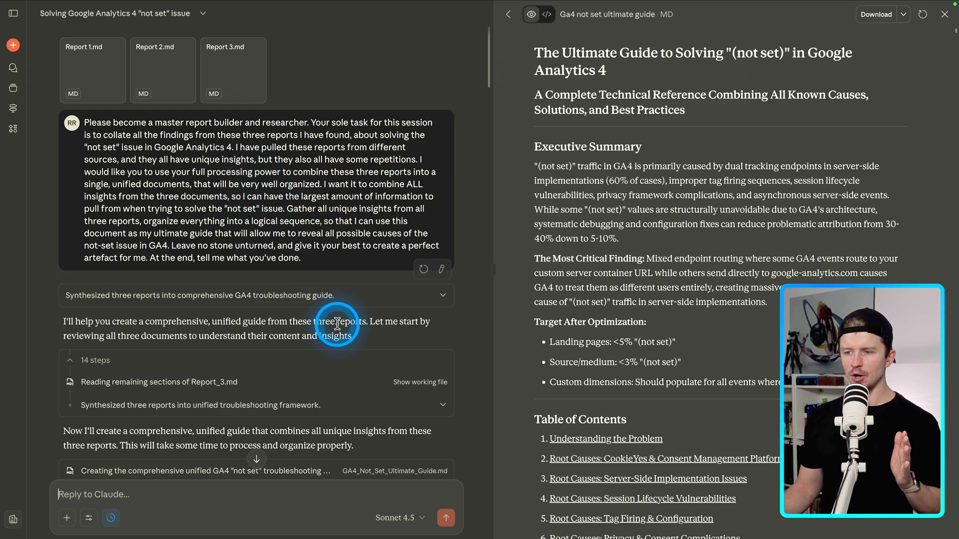
# Step: Confirm Sonnet 4.5 is the model, skim the guide, and show the fix guide's download formats
pyautogui.click(407, 523)
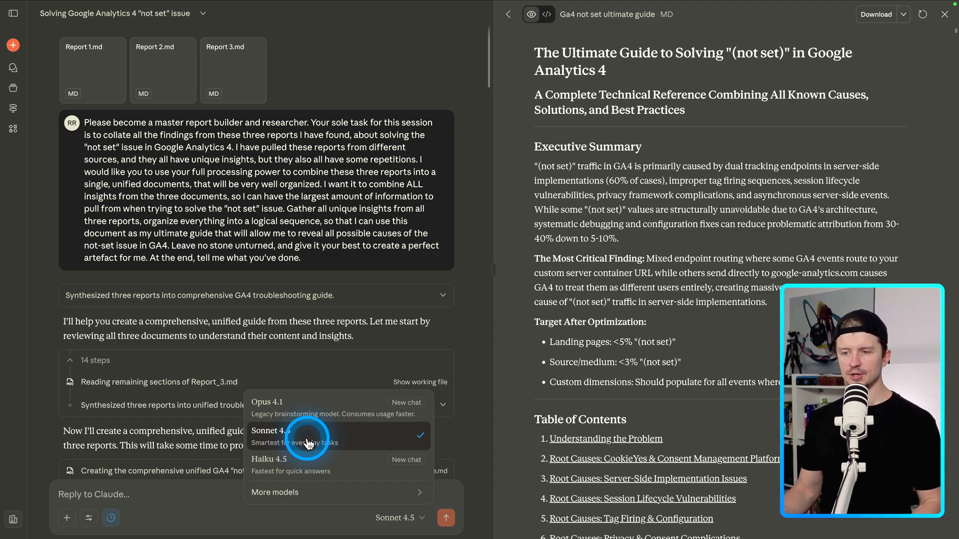
pyautogui.click(280, 234)
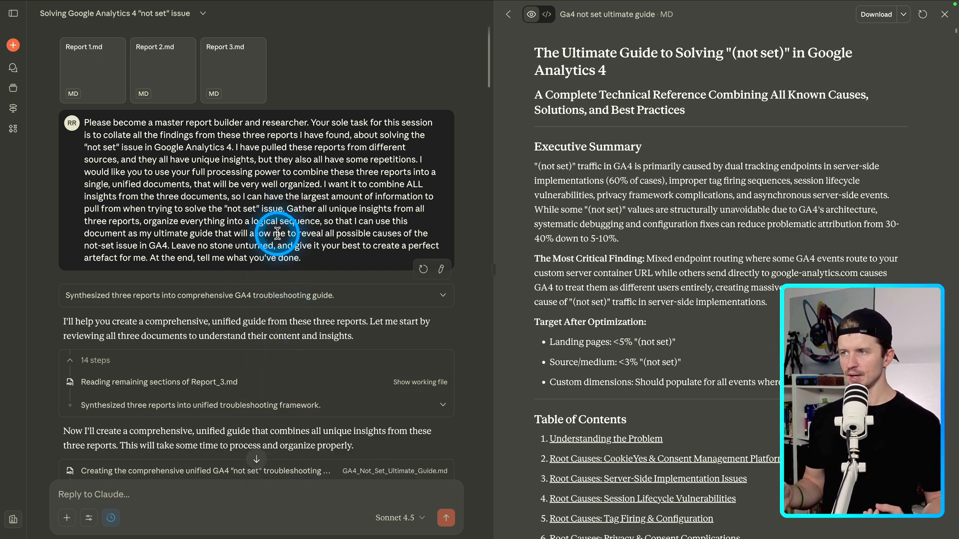
pyautogui.scroll(-20, 610, 160)
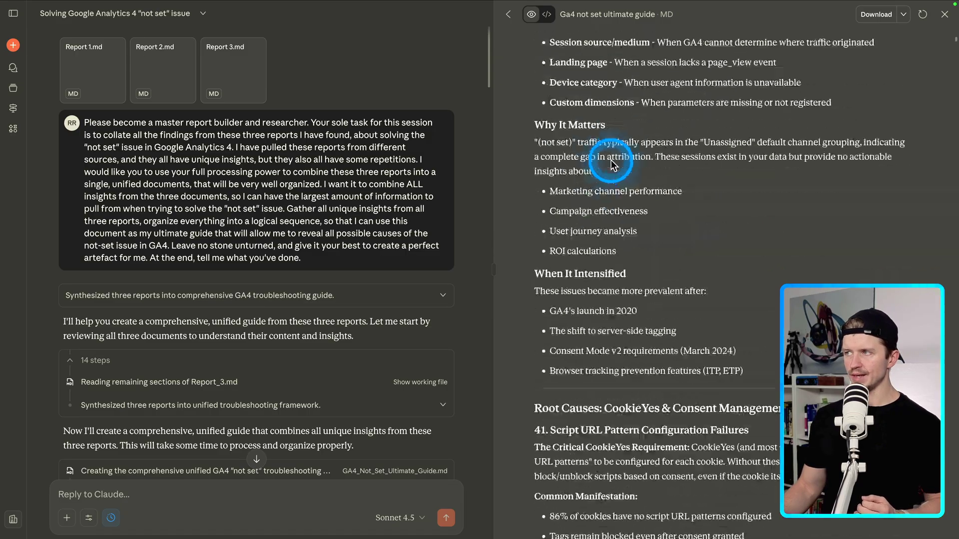
pyautogui.scroll(-20, 613, 163)
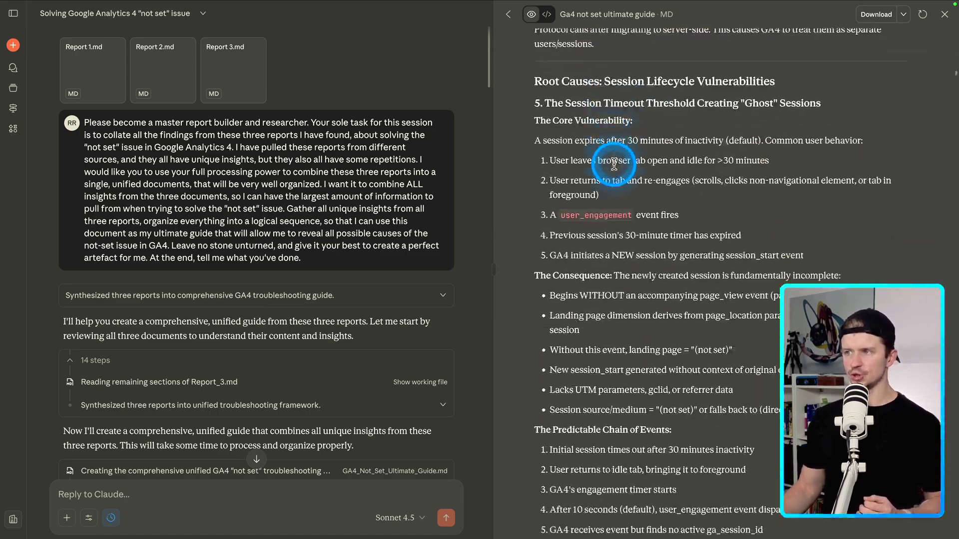
pyautogui.scroll(20, 619, 175)
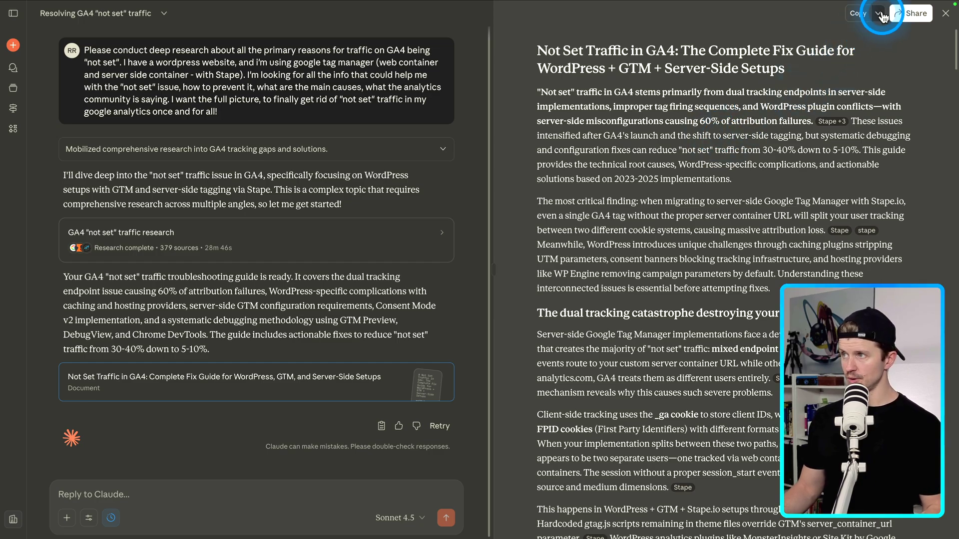
pyautogui.click(882, 17)
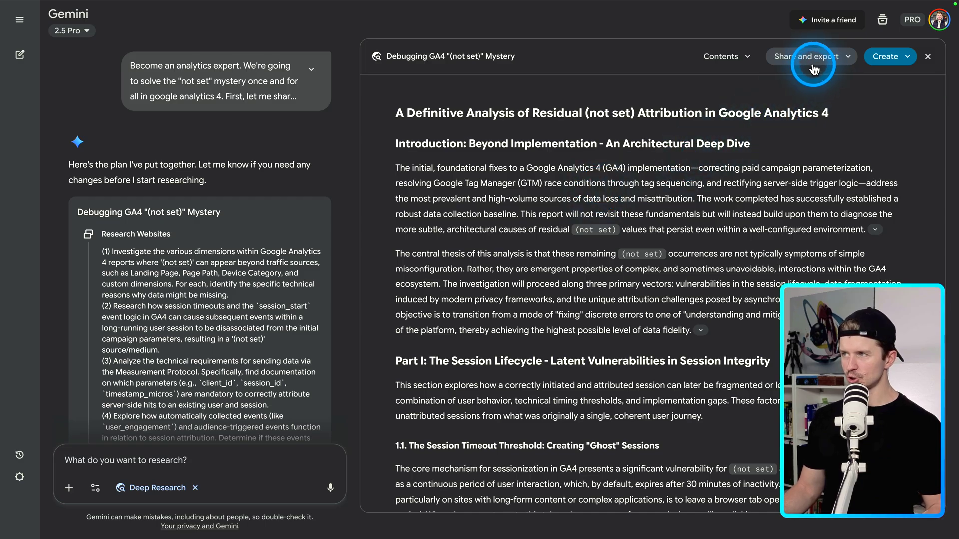
# Step: Show the Share and export options for the Debugging GA4 "(not set)" Mystery report
pyautogui.click(813, 57)
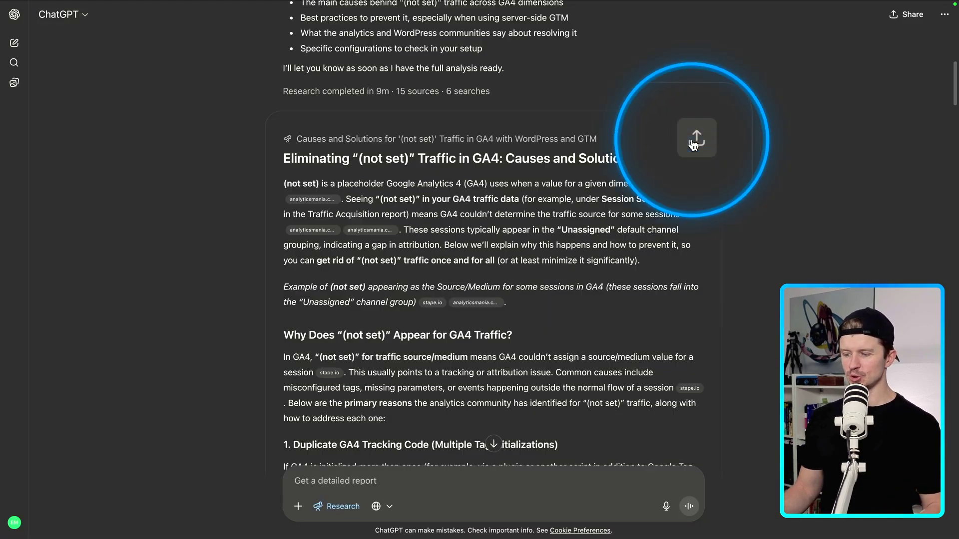
# Step: Download the 'Eliminating (not set) Traffic in GA4' report from its export preview, then close the preview
pyautogui.click(694, 142)
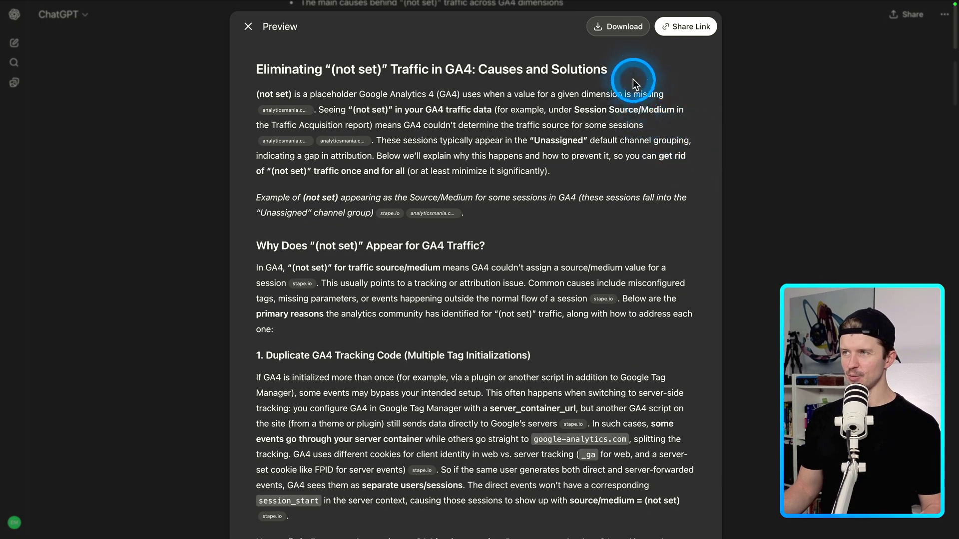
pyautogui.click(601, 31)
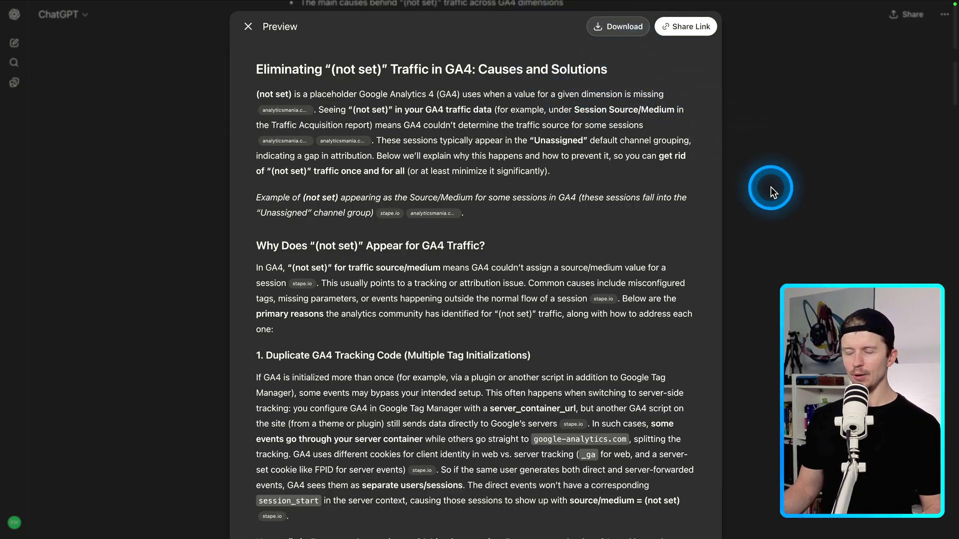
pyautogui.click(750, 208)
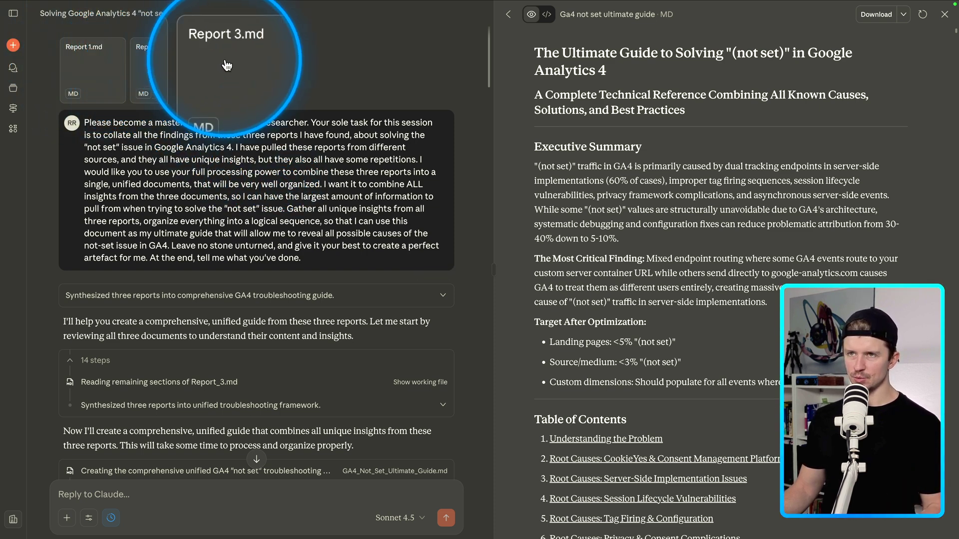
pyautogui.click(66, 517)
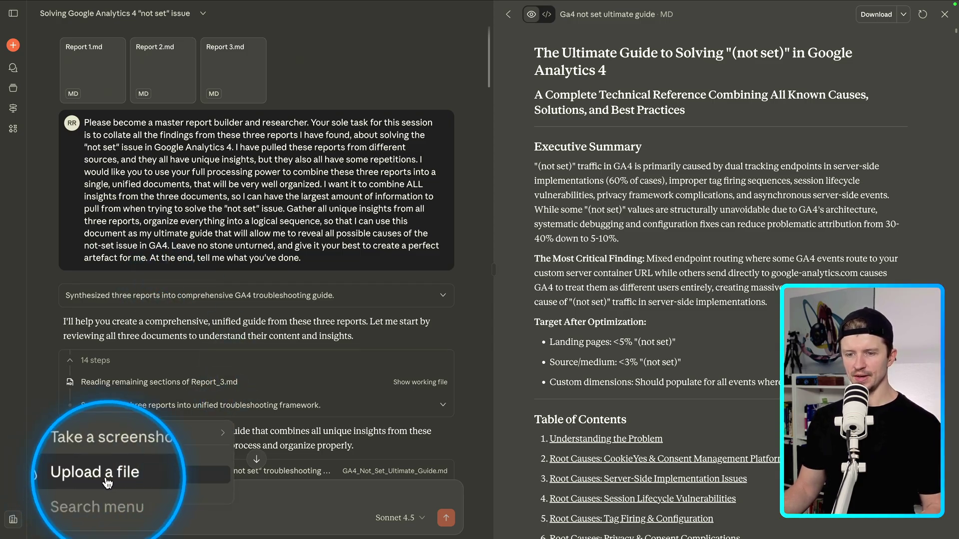
pyautogui.click(226, 178)
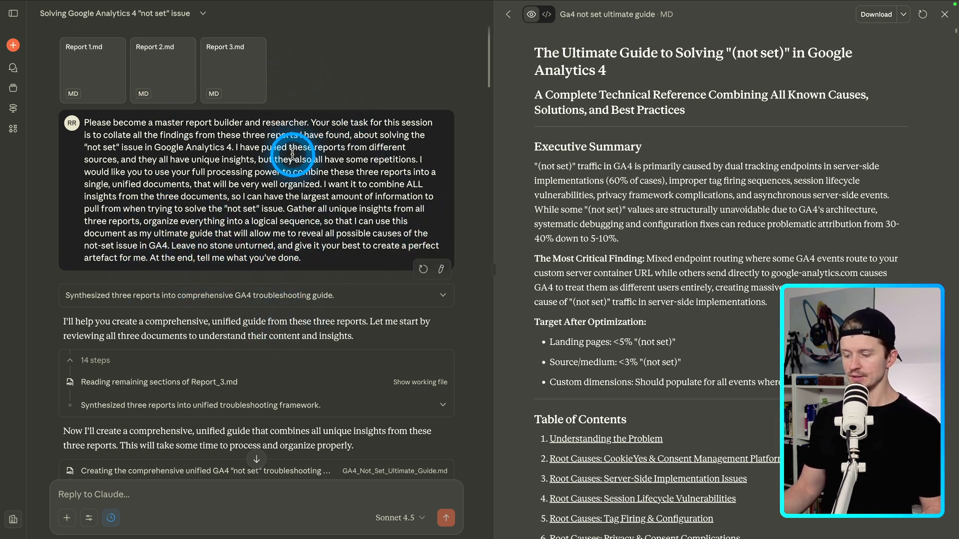
pyautogui.scroll(-15, 542, 150)
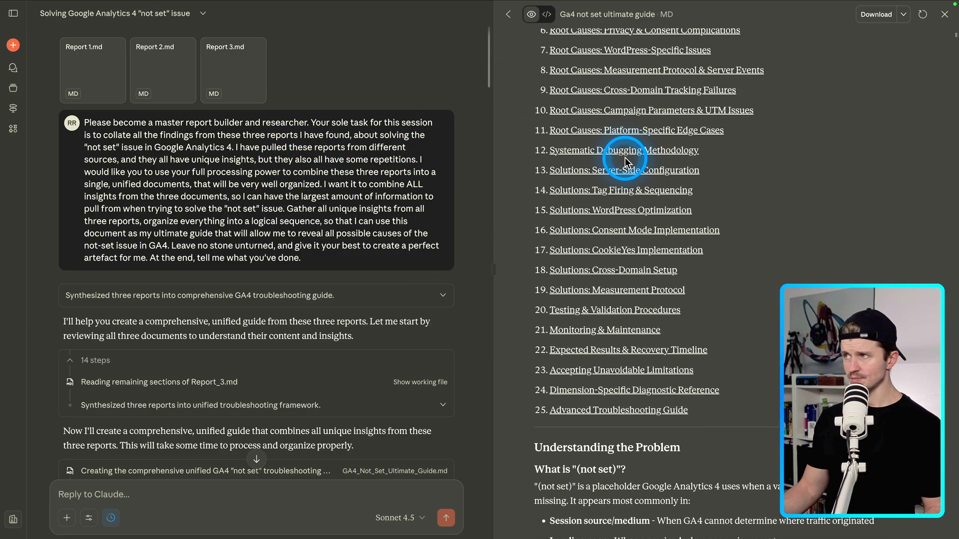
pyautogui.scroll(5, 620, 170)
pyautogui.scroll(10, 624, 195)
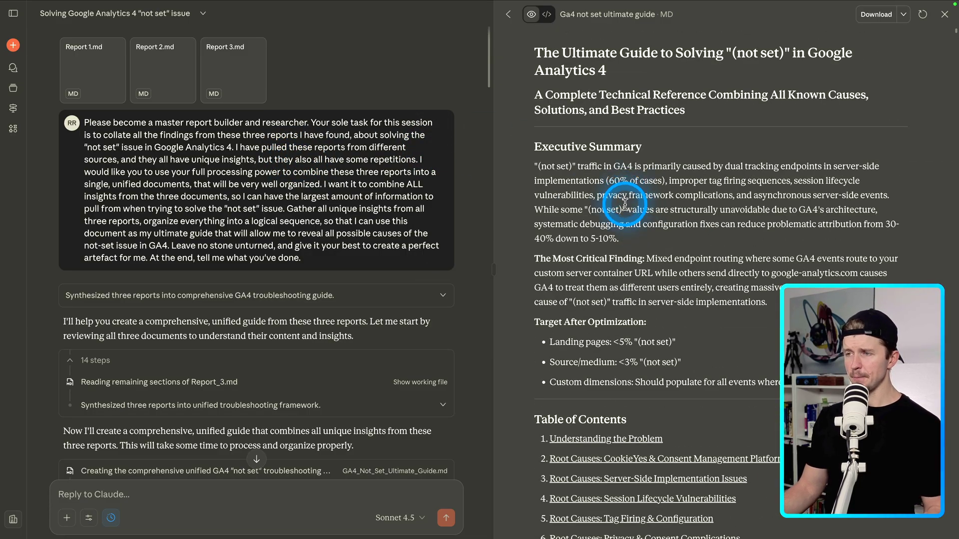
pyautogui.scroll(-8, 624, 205)
pyautogui.scroll(8, 629, 209)
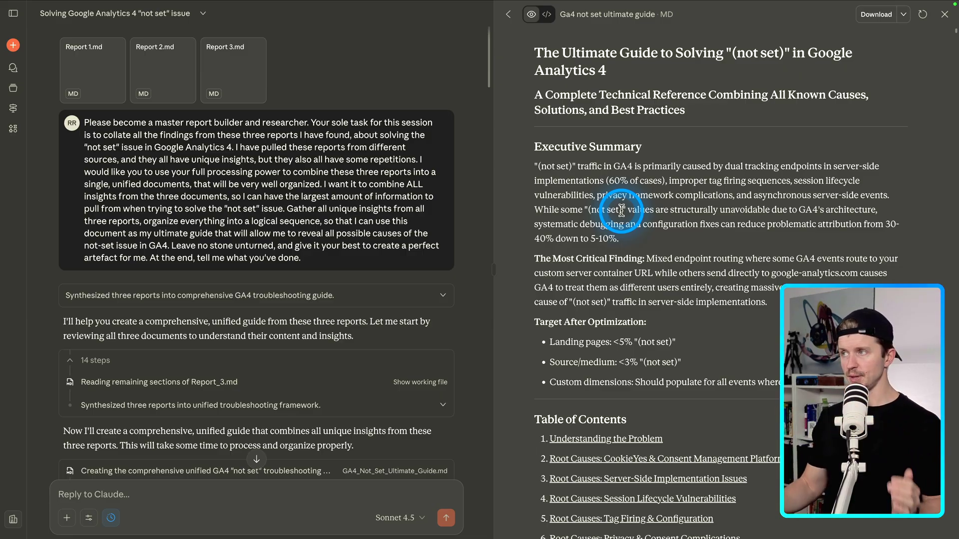
pyautogui.scroll(-15, 620, 203)
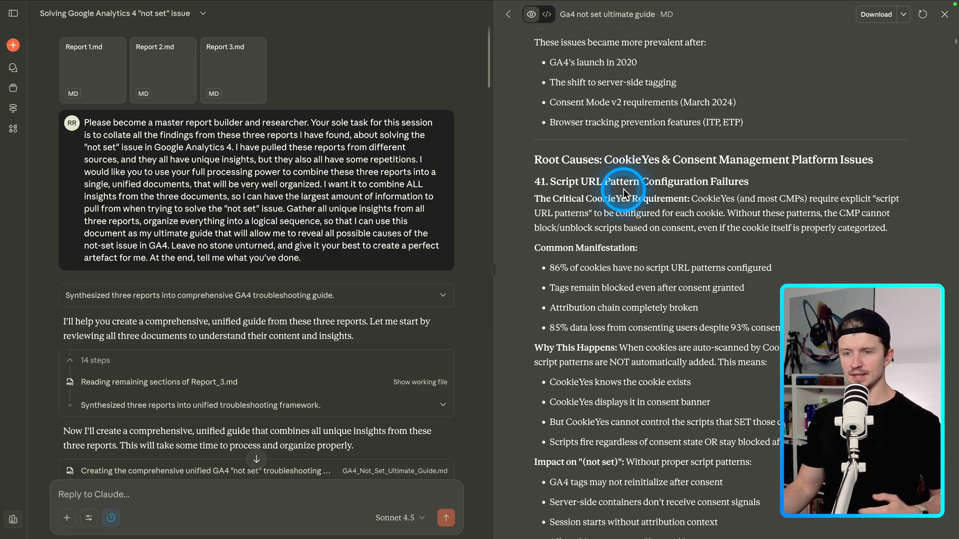
pyautogui.scroll(-7, 639, 199)
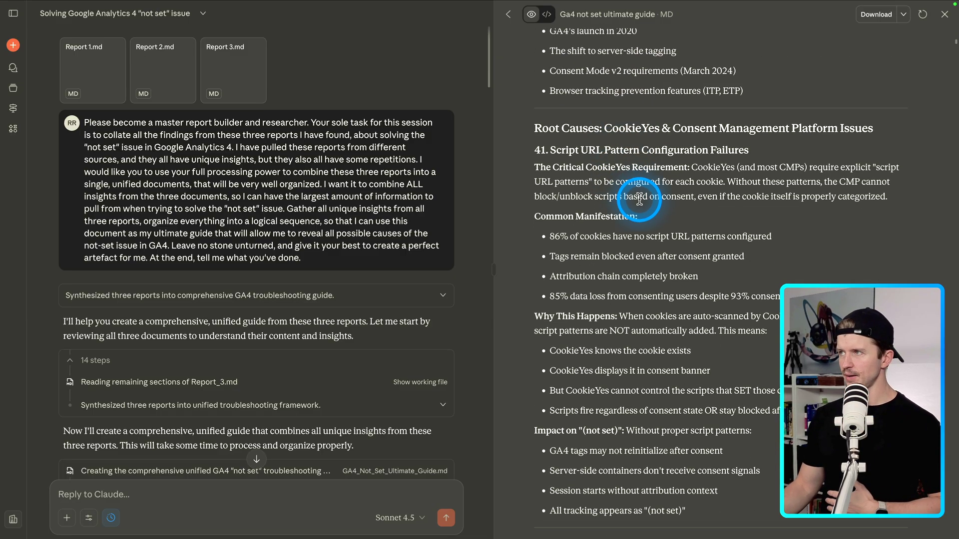
pyautogui.scroll(-20, 639, 199)
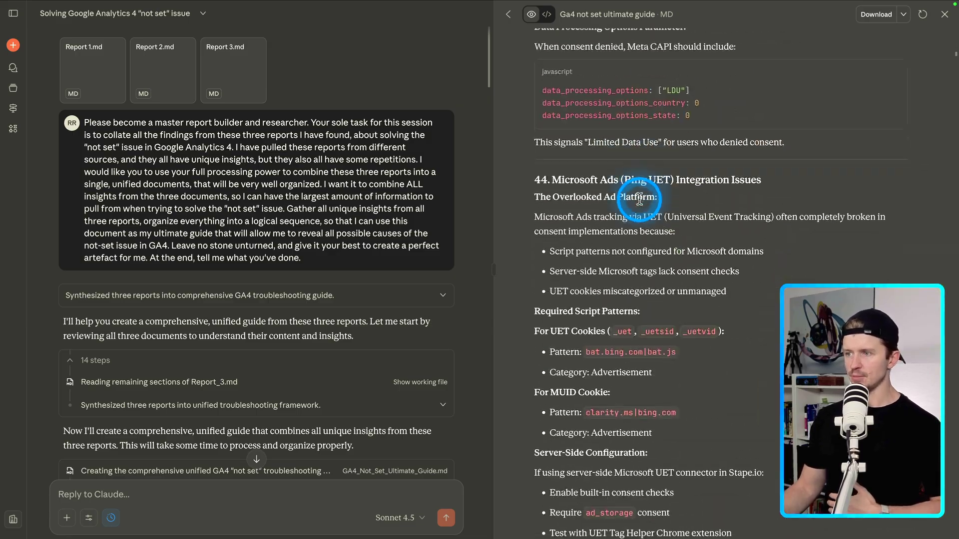
pyautogui.scroll(-20, 640, 199)
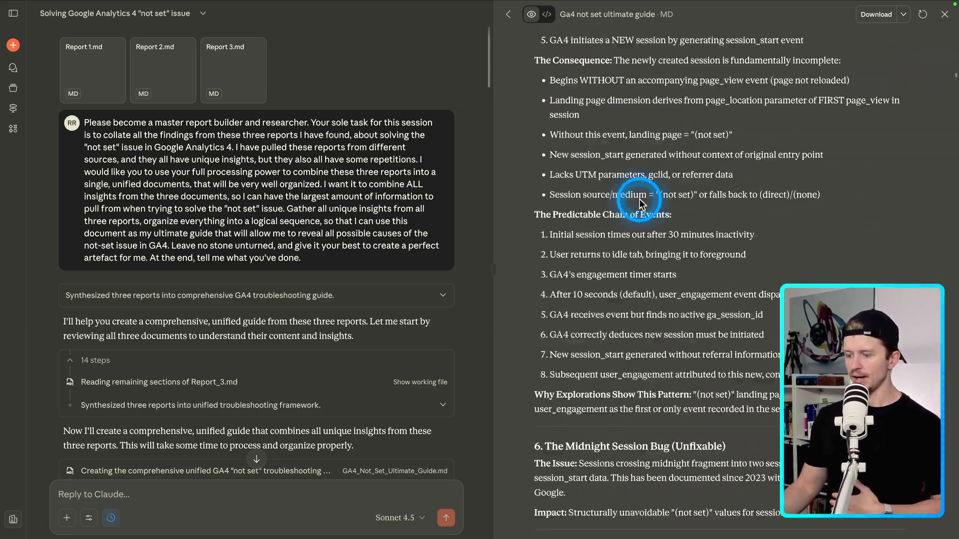
pyautogui.scroll(-20, 639, 200)
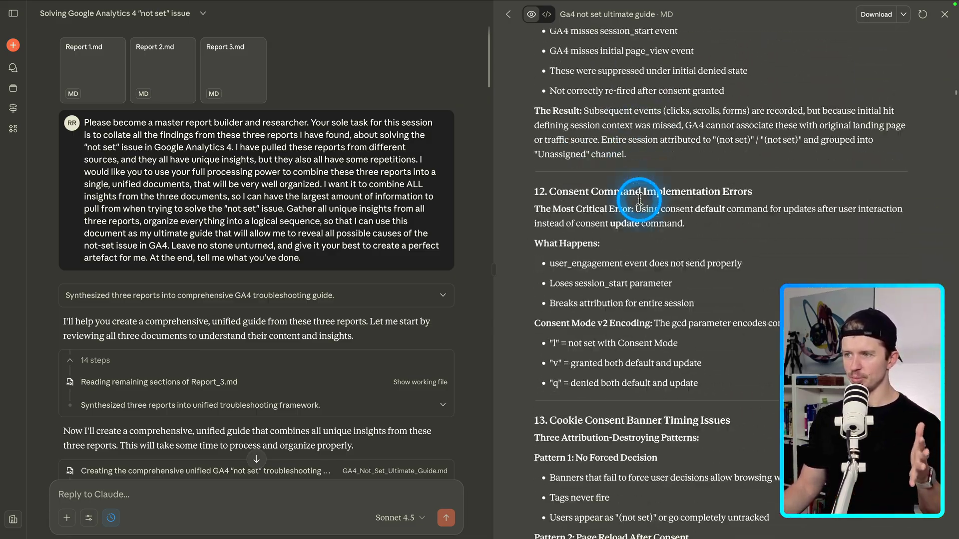
pyautogui.scroll(-5, 639, 199)
pyautogui.scroll(20, 639, 199)
pyautogui.scroll(-20, 639, 199)
pyautogui.scroll(10, 639, 199)
pyautogui.scroll(20, 639, 199)
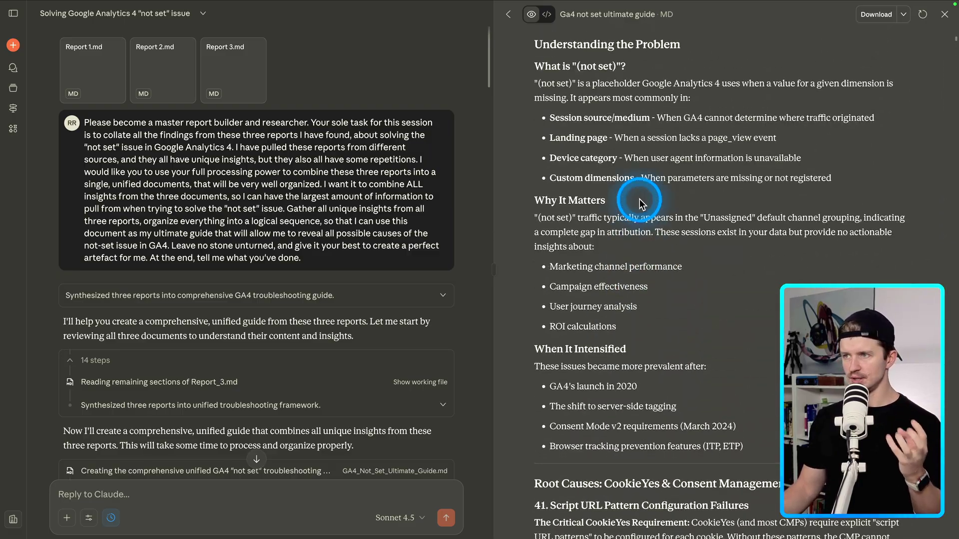
pyautogui.scroll(5, 640, 205)
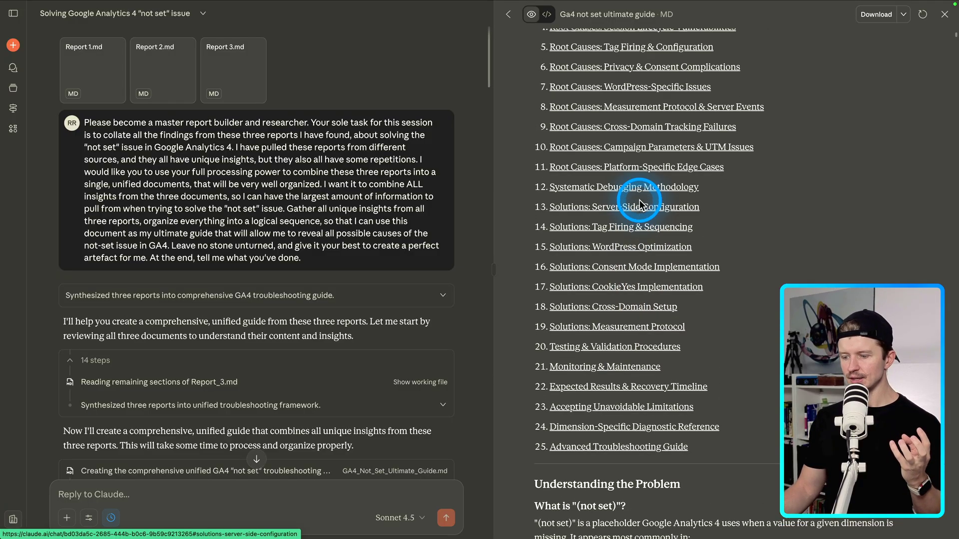
pyautogui.scroll(1, 639, 202)
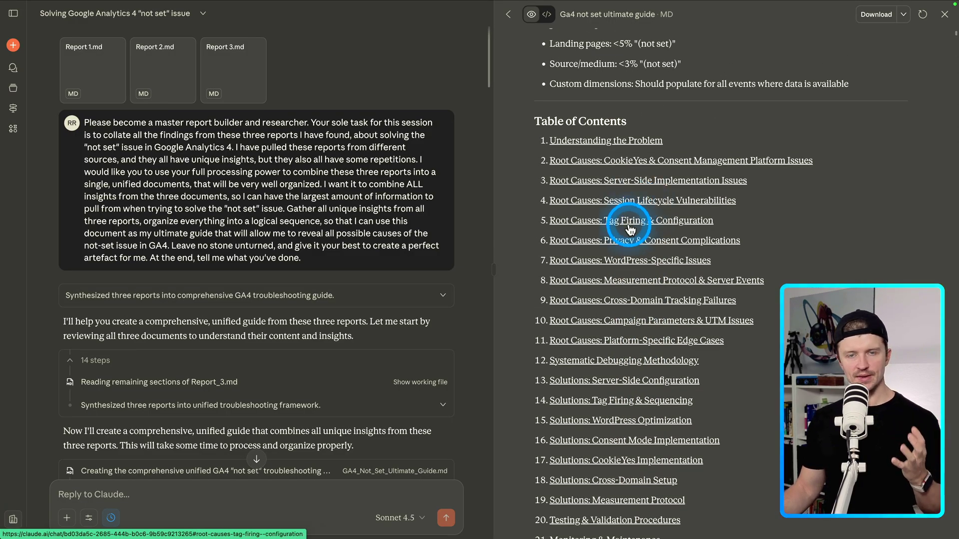
pyautogui.scroll(-2, 628, 228)
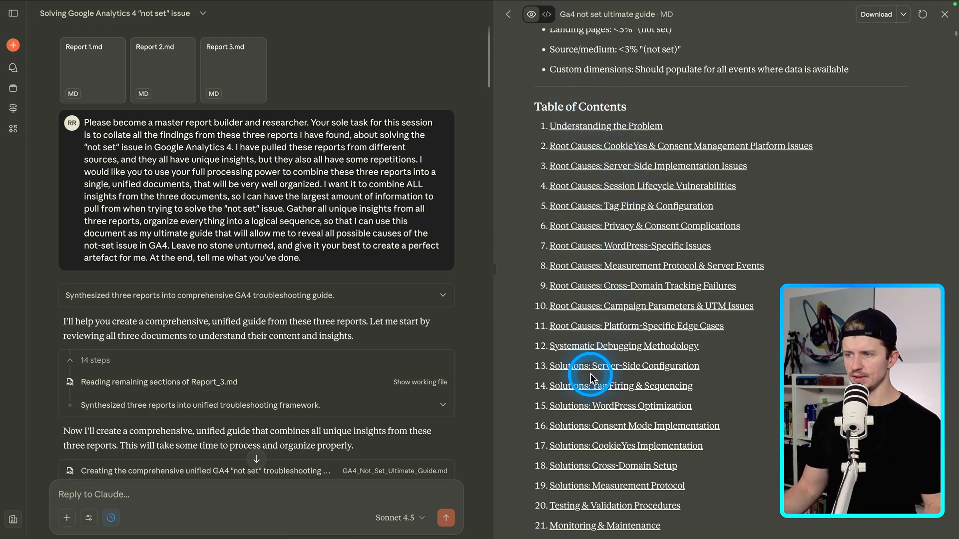
pyautogui.scroll(-5, 590, 373)
pyautogui.scroll(10, 575, 275)
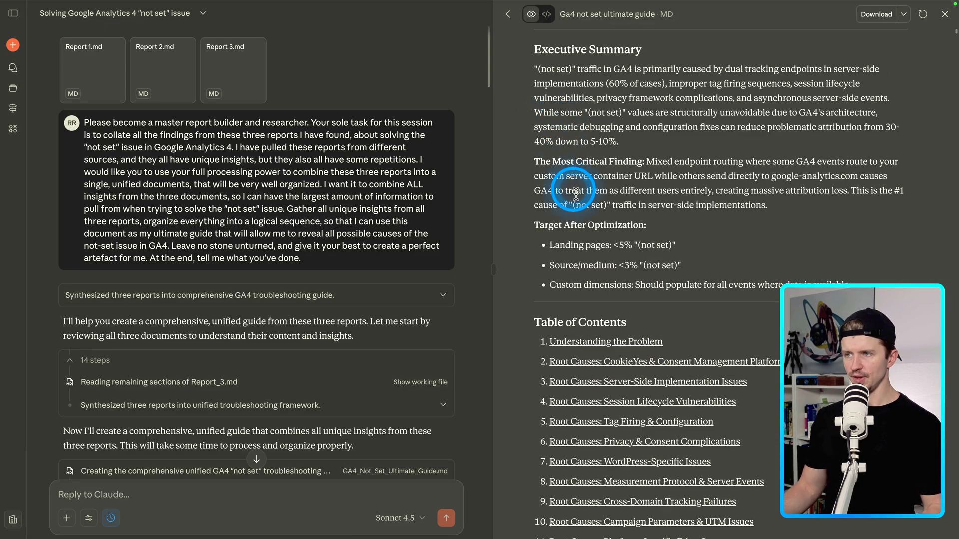
pyautogui.scroll(-8, 580, 372)
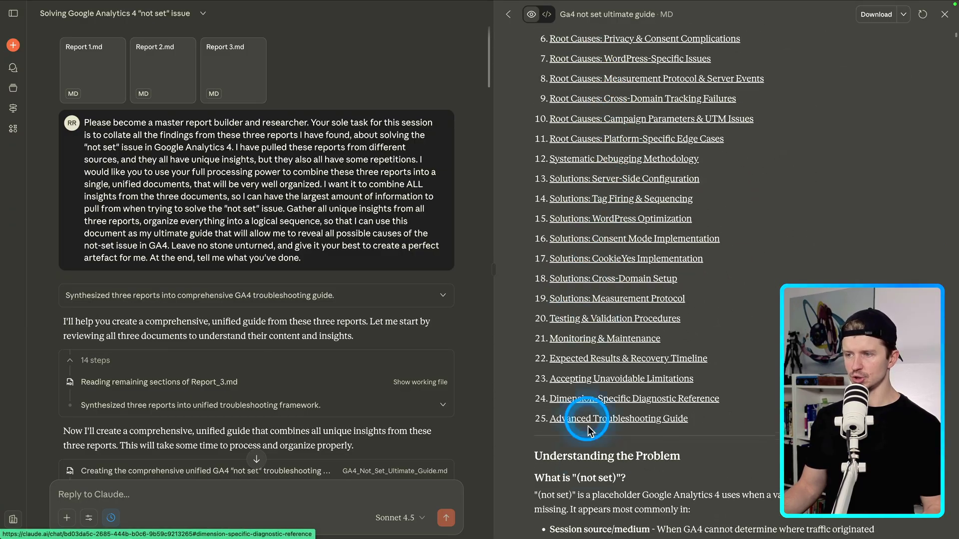
pyautogui.scroll(-15, 622, 232)
pyautogui.scroll(10, 622, 232)
pyautogui.scroll(-5, 623, 231)
pyautogui.scroll(-20, 621, 234)
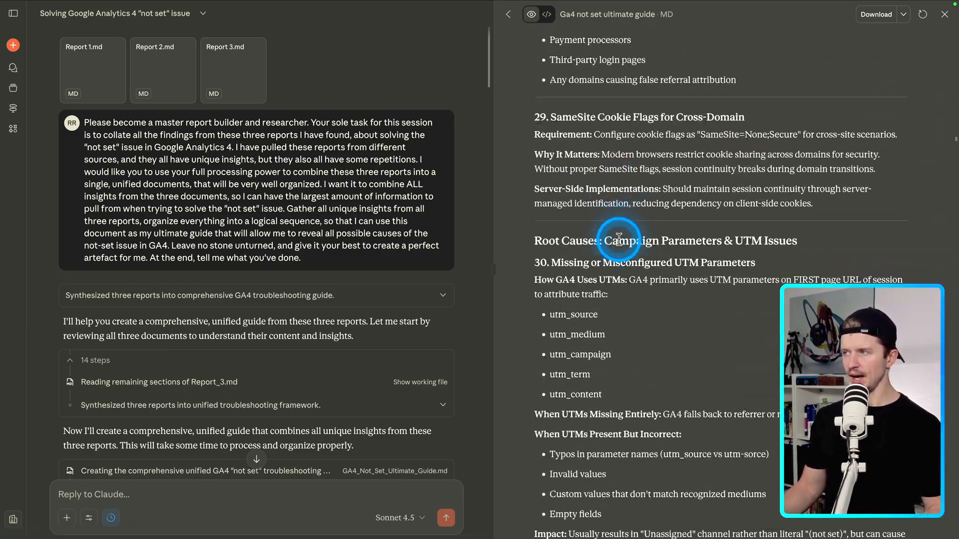
pyautogui.scroll(-20, 619, 240)
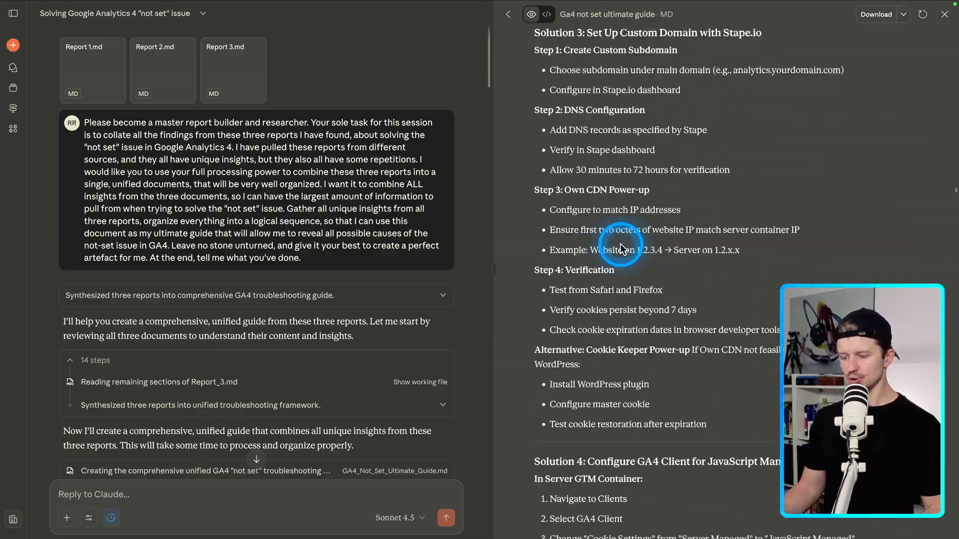
pyautogui.scroll(-20, 620, 248)
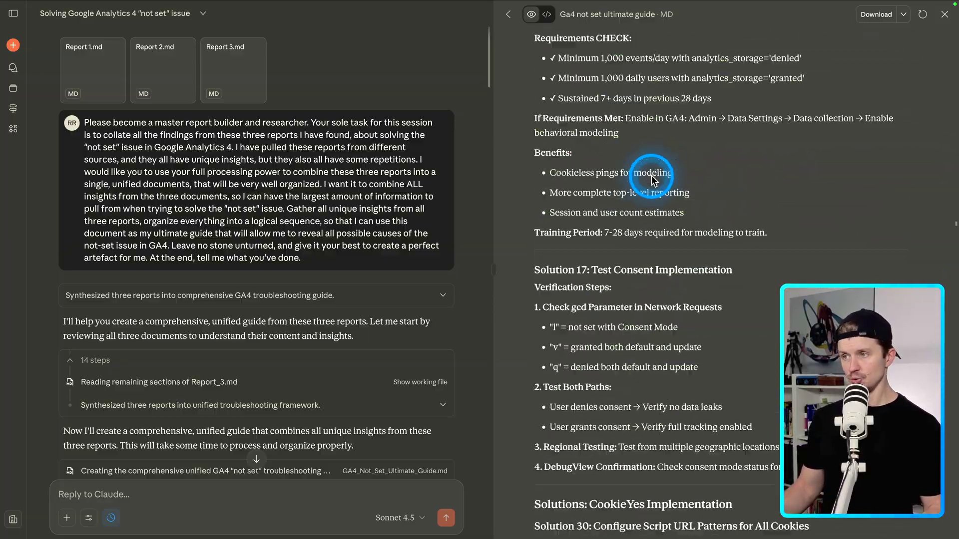
pyautogui.scroll(-20, 652, 175)
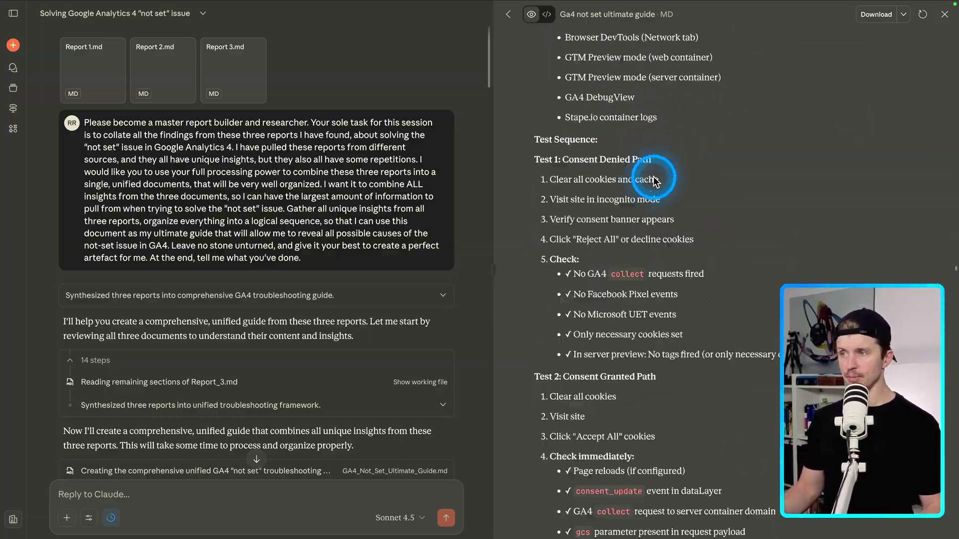
pyautogui.scroll(-20, 654, 179)
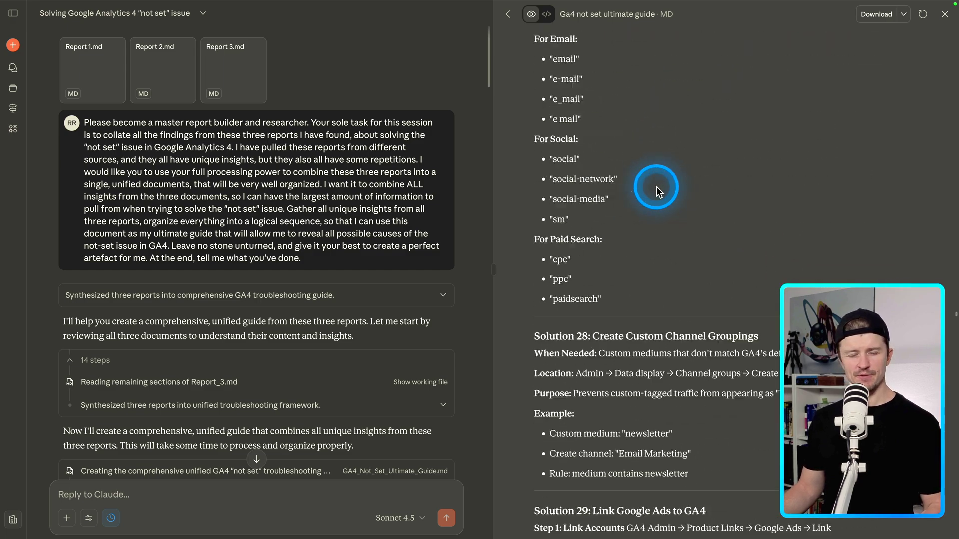
pyautogui.scroll(-20, 656, 187)
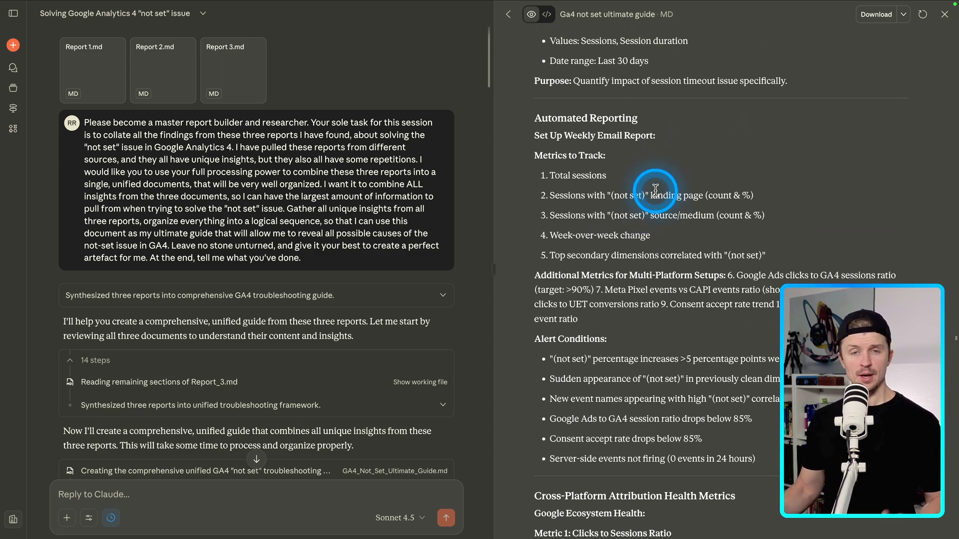
pyautogui.scroll(1, 655, 190)
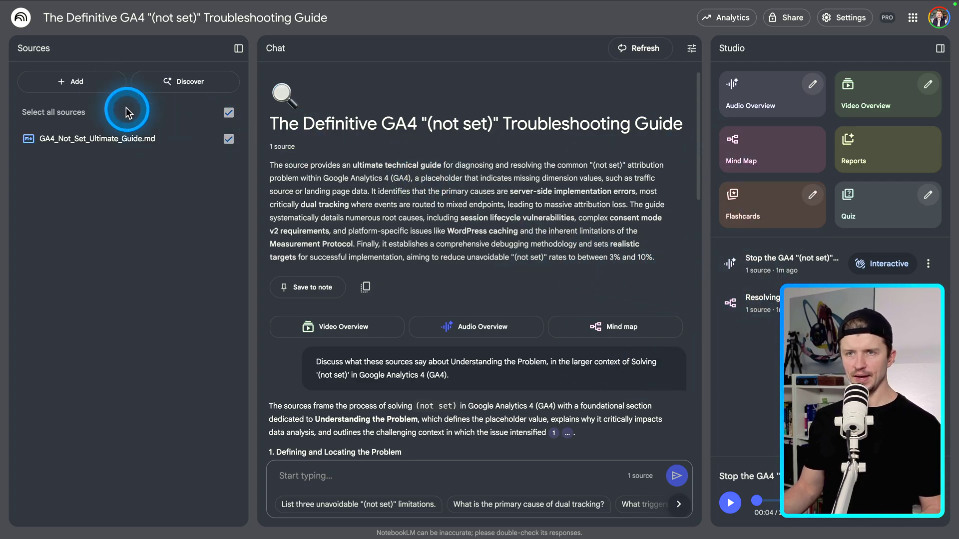
# Step: Open the Add sources dialog from the notebook's Sources panel
pyautogui.click(94, 87)
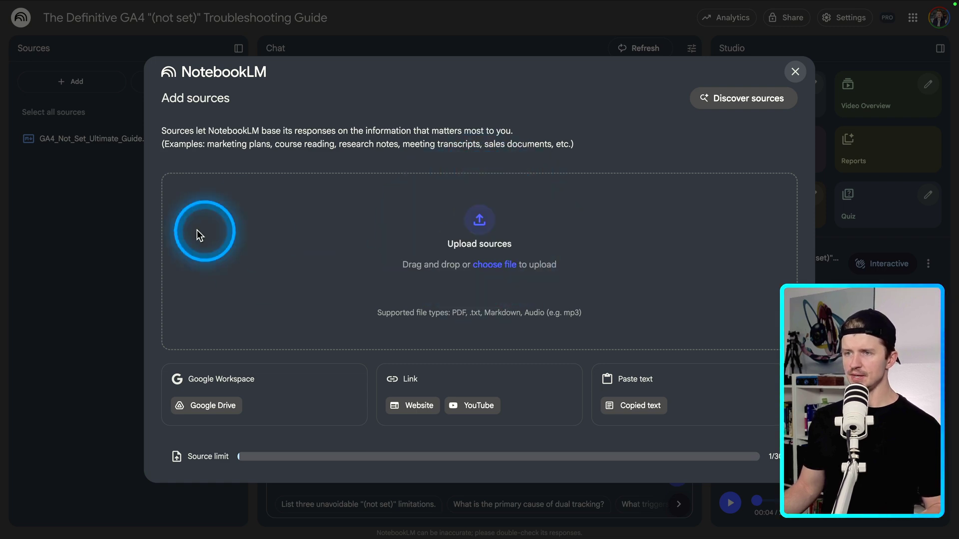
# Step: Close Add sources and read GA4_Not_Set_Ultimate_Guide.md, collapsing then re-expanding its source guide
pyautogui.click(105, 200)
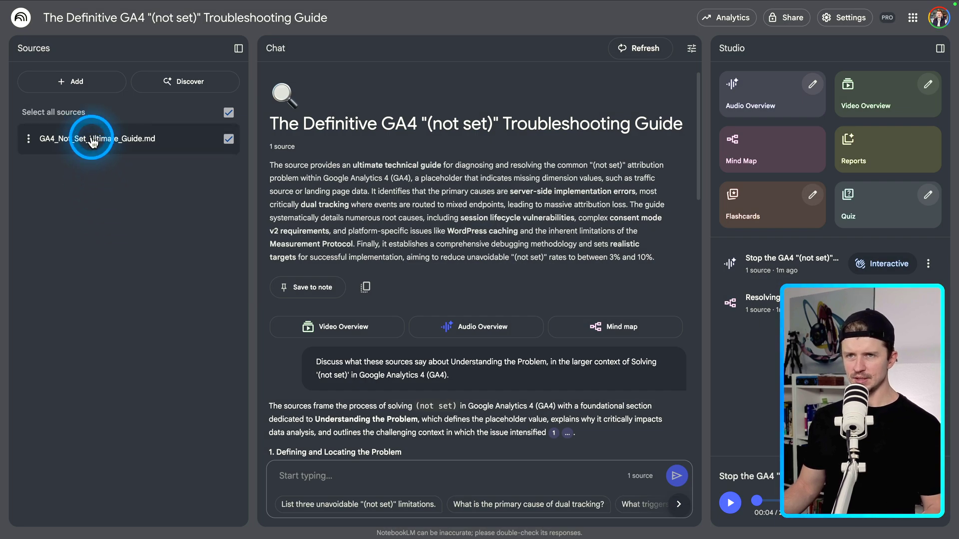
pyautogui.click(92, 140)
pyautogui.scroll(-5, 196, 247)
pyautogui.scroll(-15, 198, 253)
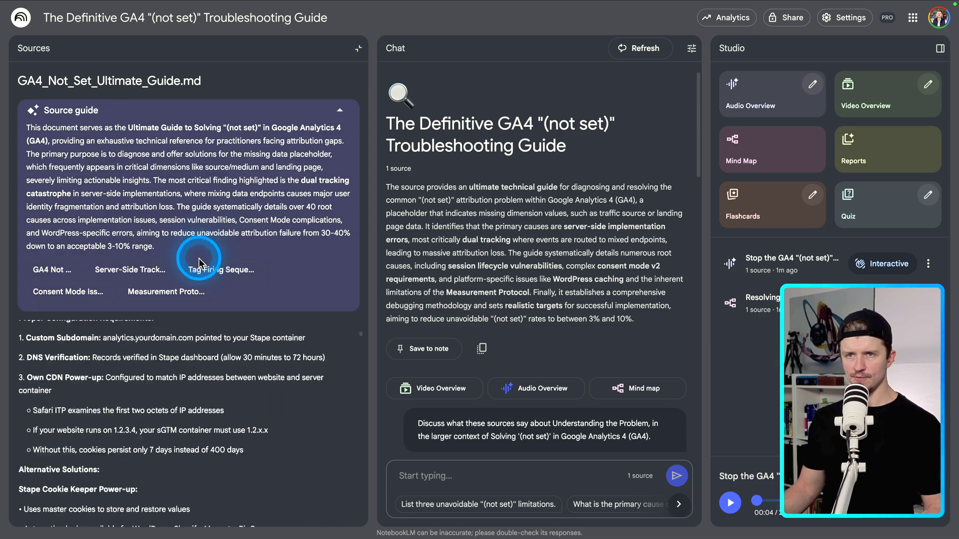
pyautogui.click(339, 110)
pyautogui.scroll(-10, 247, 287)
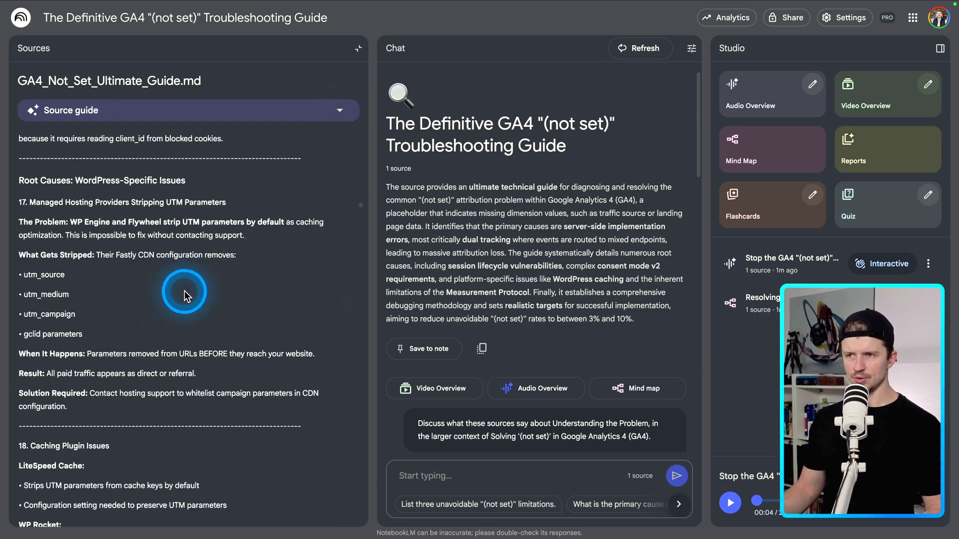
pyautogui.scroll(-10, 185, 295)
pyautogui.moveTo(359, 221); pyautogui.dragTo(352, 108)
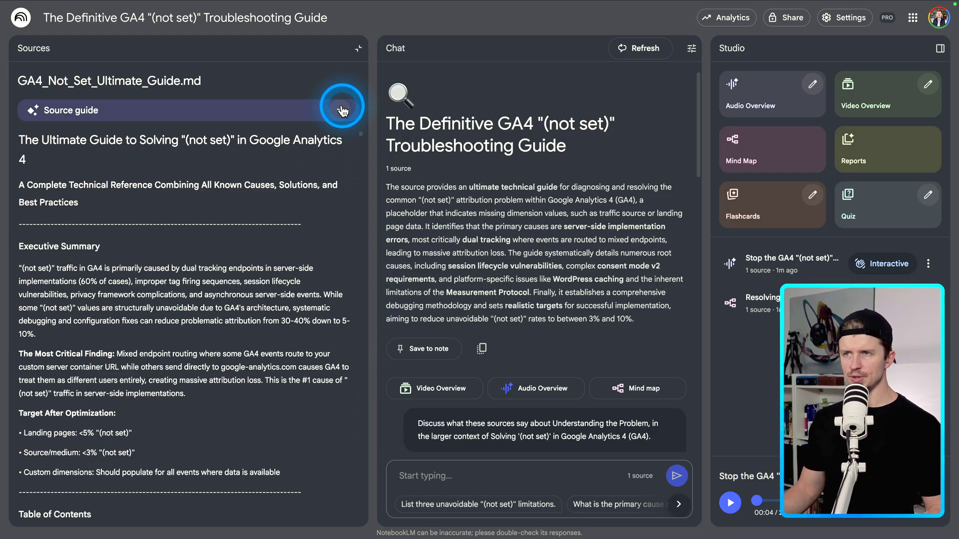
pyautogui.click(343, 111)
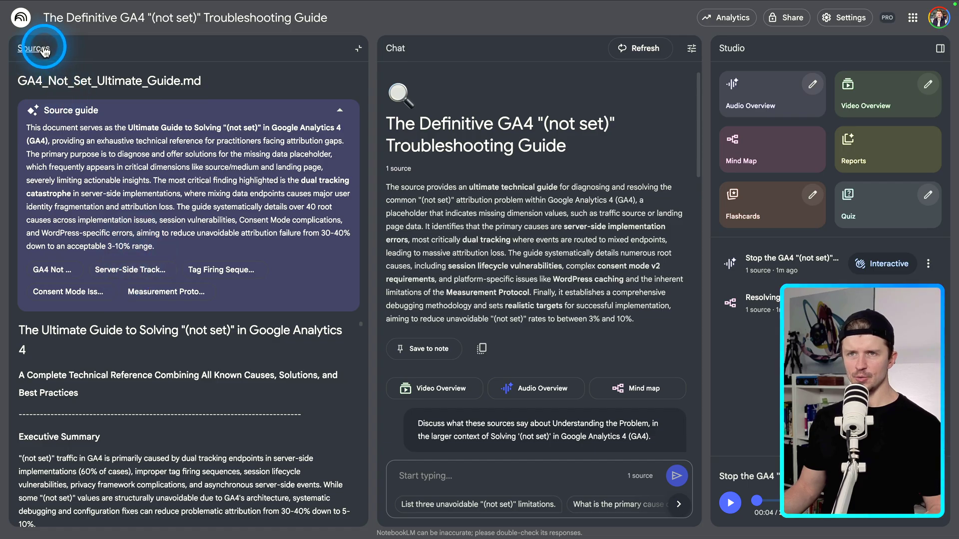
pyautogui.click(357, 52)
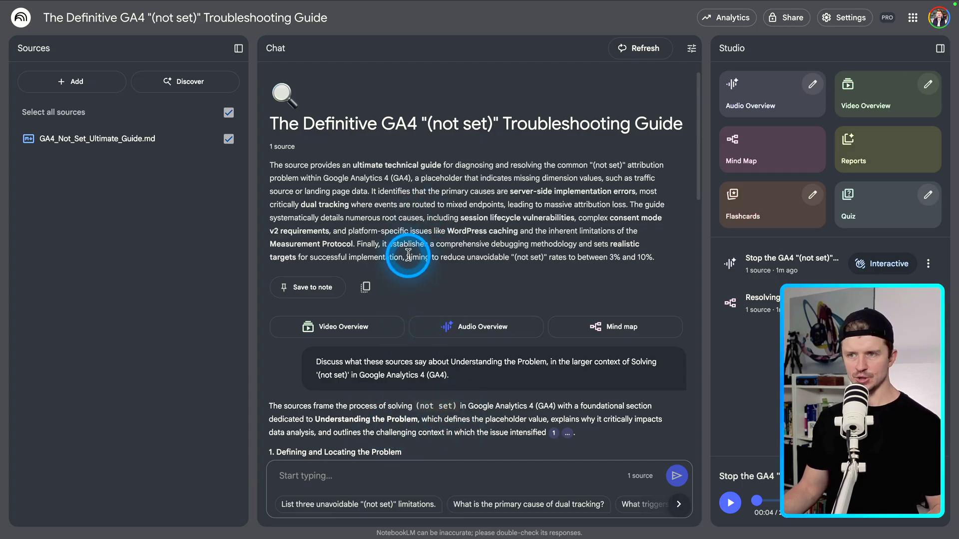
pyautogui.scroll(-15, 458, 164)
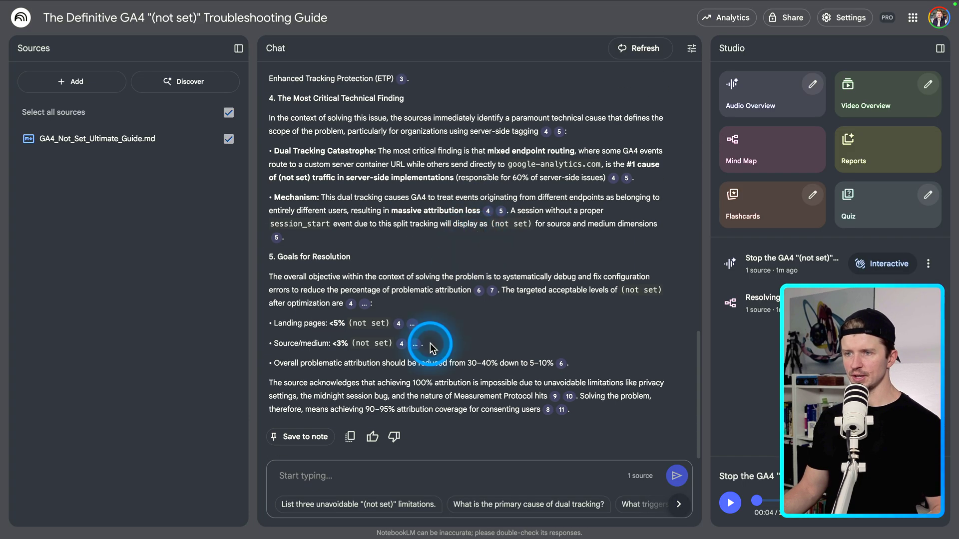
pyautogui.scroll(15, 442, 301)
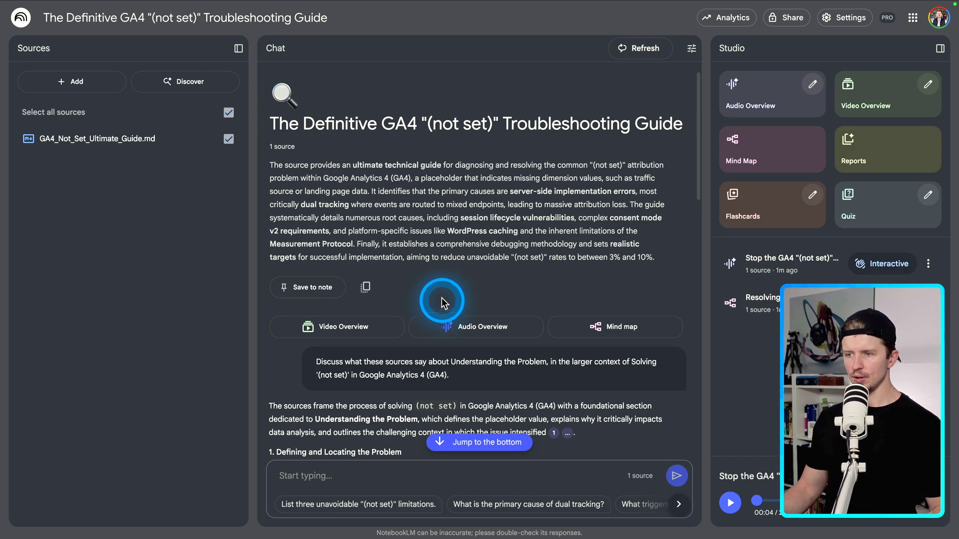
pyautogui.click(457, 443)
pyautogui.scroll(15, 446, 270)
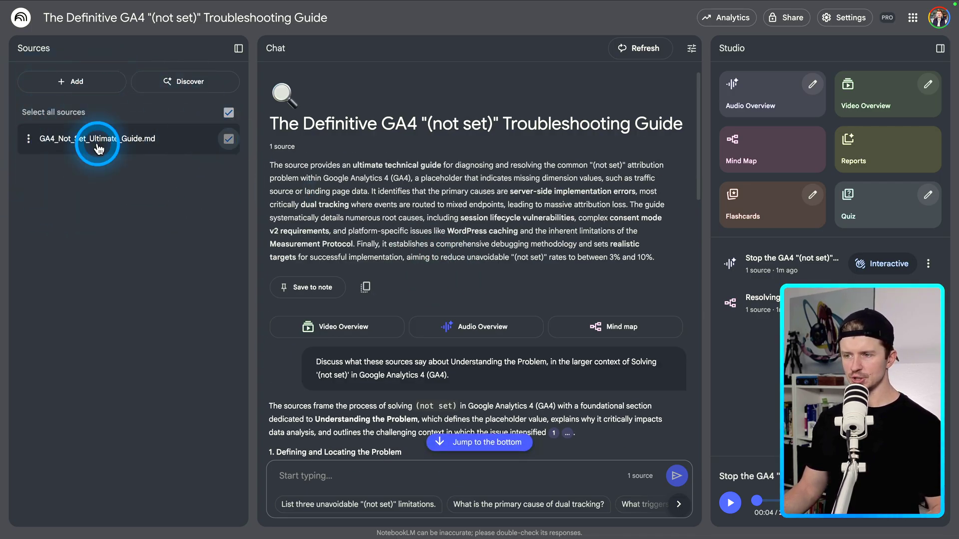
pyautogui.scroll(-15, 432, 253)
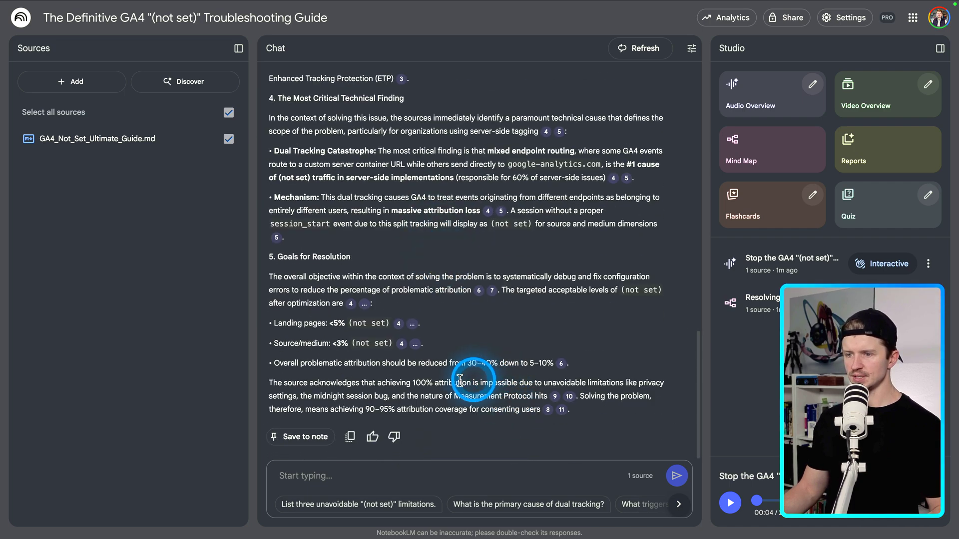
pyautogui.scroll(3, 425, 383)
pyautogui.scroll(12, 428, 382)
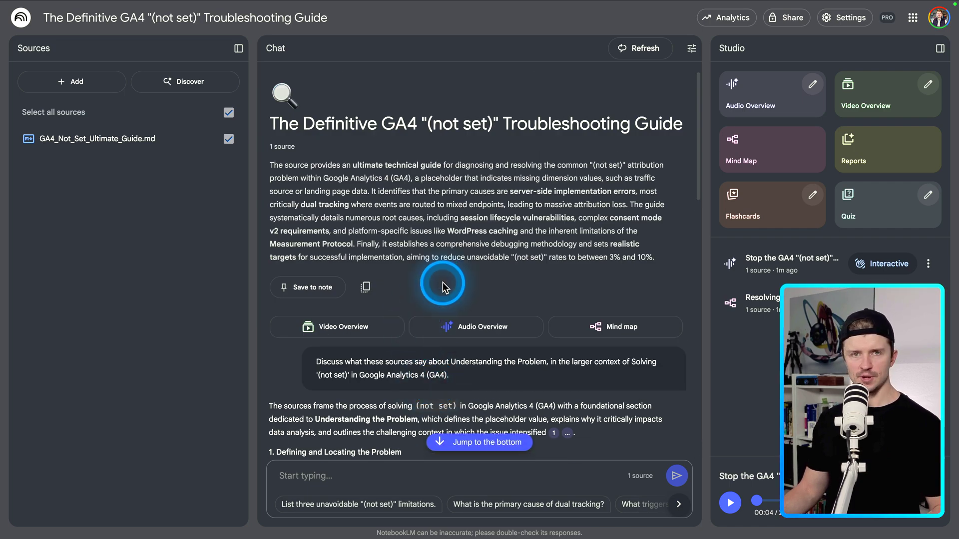
pyautogui.scroll(-15, 442, 283)
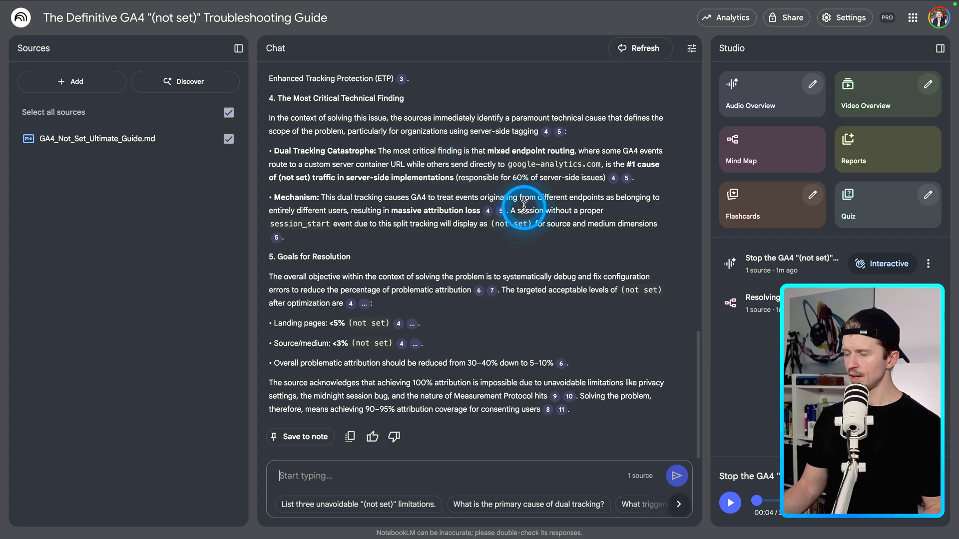
# Step: Open the 'Resolving Google Analytics 4 (not set) Errors' mind map, expand Session & Lifecycle, Midnight Session Bug (Unfixable) and Prioritized Solutions, then exit full screen
pyautogui.click(769, 305)
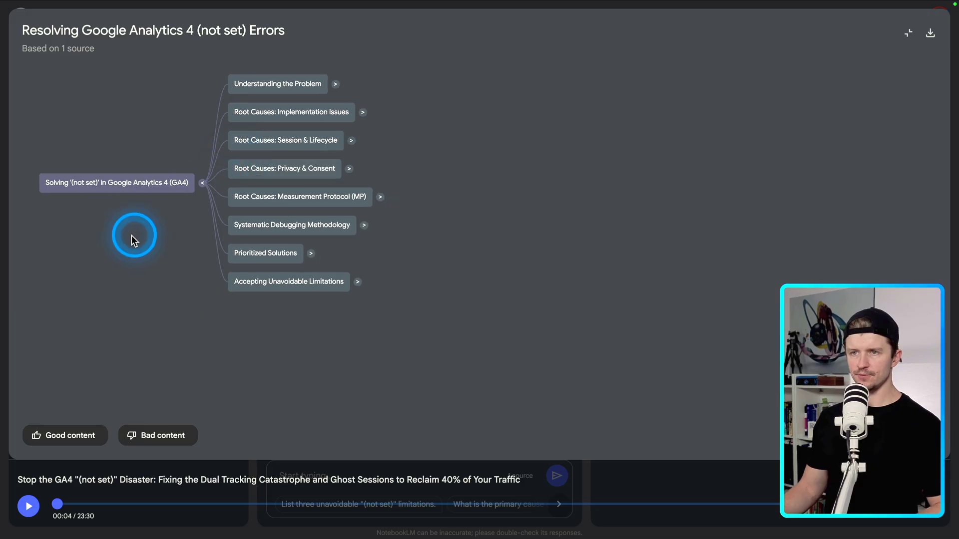
pyautogui.moveTo(125, 238); pyautogui.dragTo(308, 322)
pyautogui.click(520, 244)
pyautogui.click(694, 238)
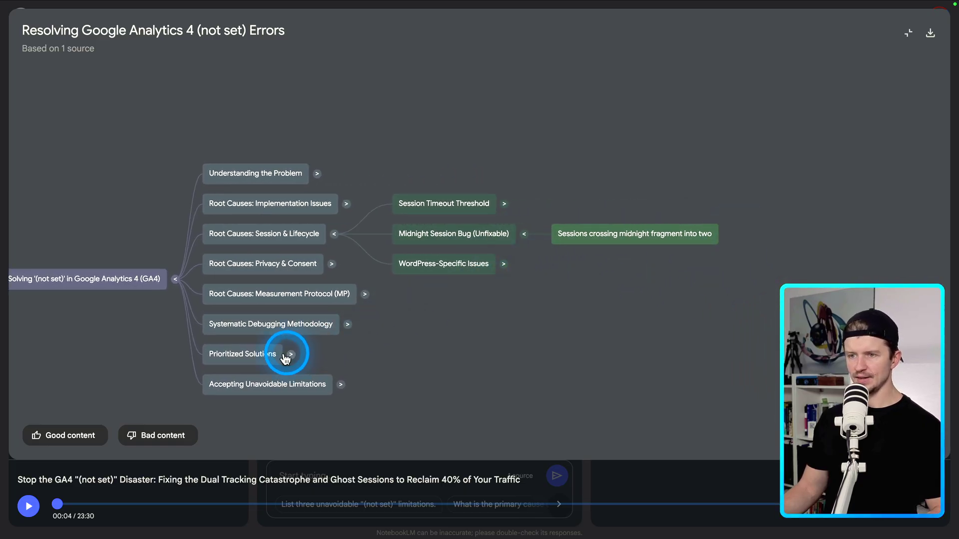
pyautogui.click(290, 354)
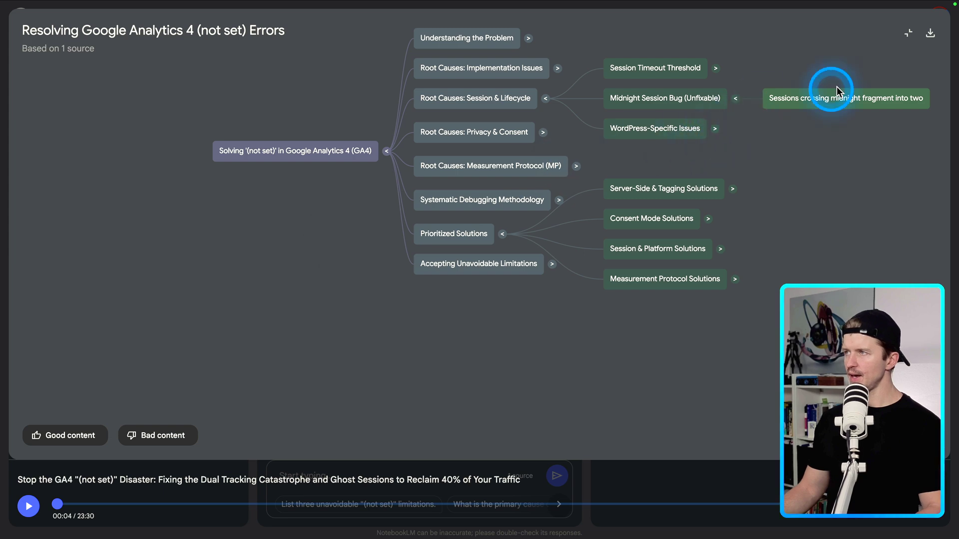
pyautogui.click(908, 34)
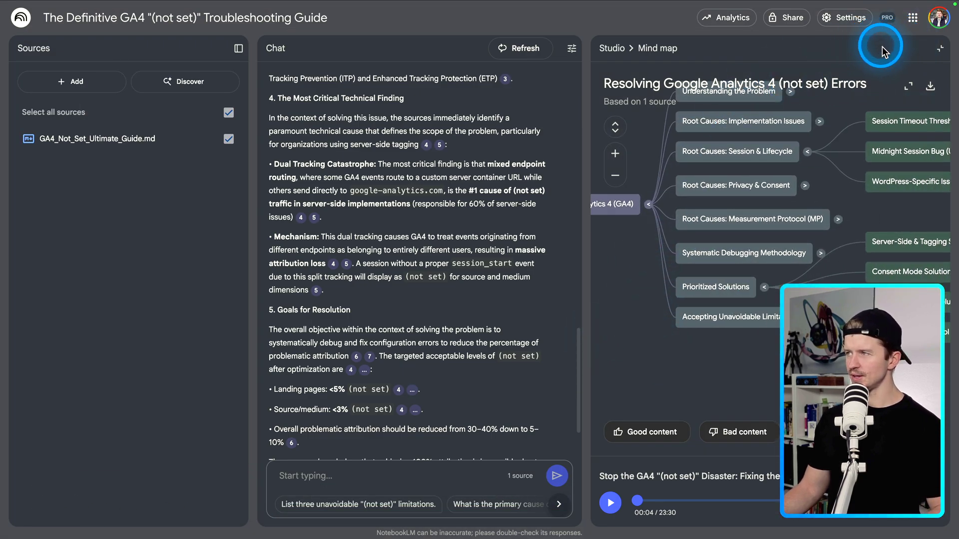
# Step: Collapse the Mind map panel back to the Studio tool tiles
pyautogui.click(940, 48)
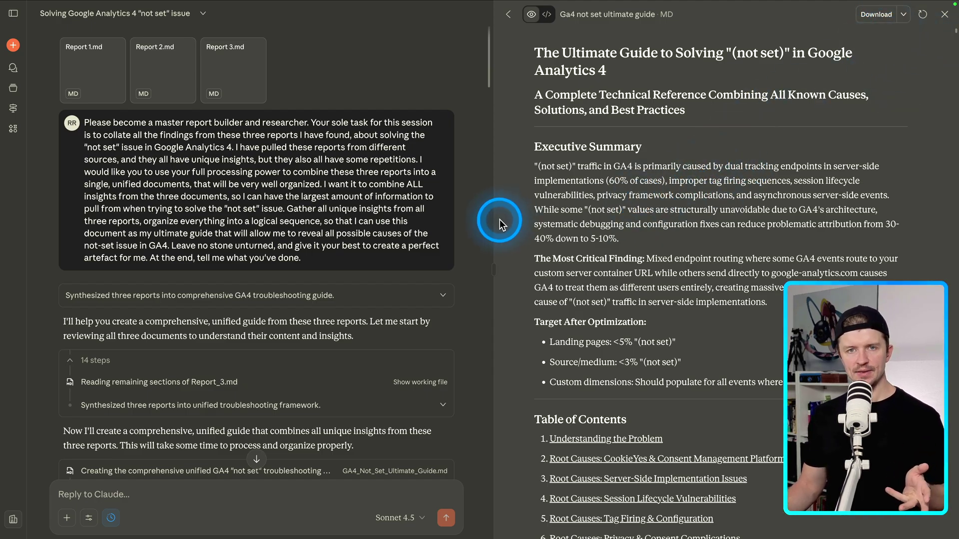
pyautogui.scroll(-8, 549, 227)
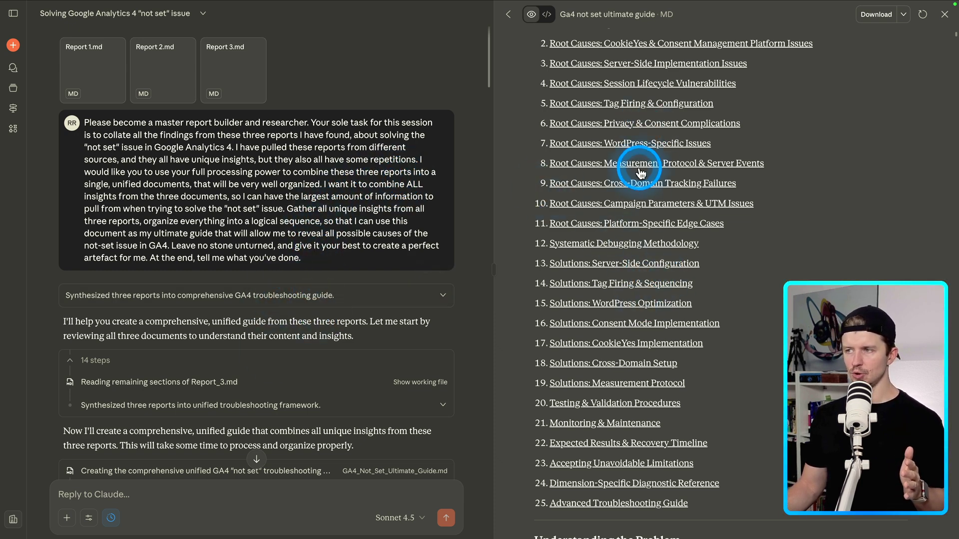
pyautogui.scroll(8, 709, 204)
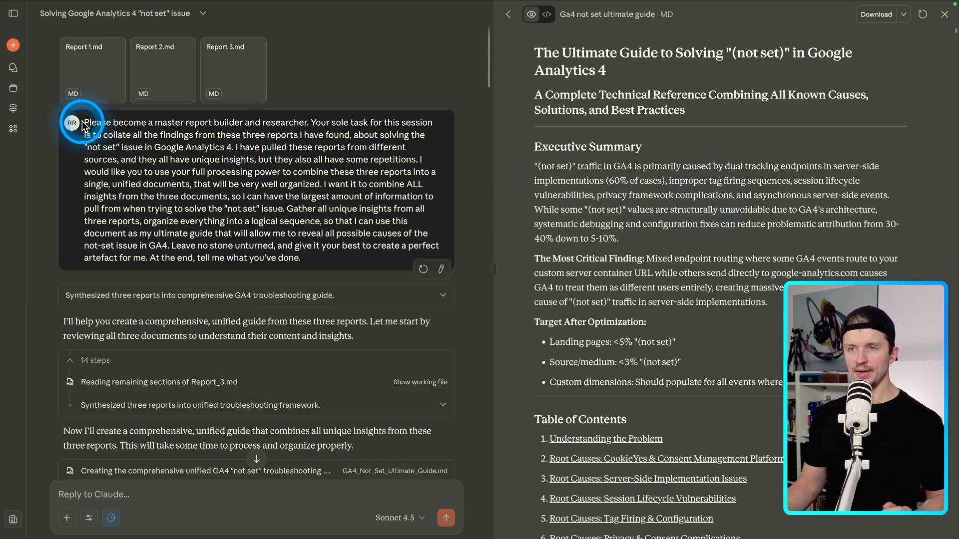
pyautogui.moveTo(84, 121); pyautogui.dragTo(305, 172)
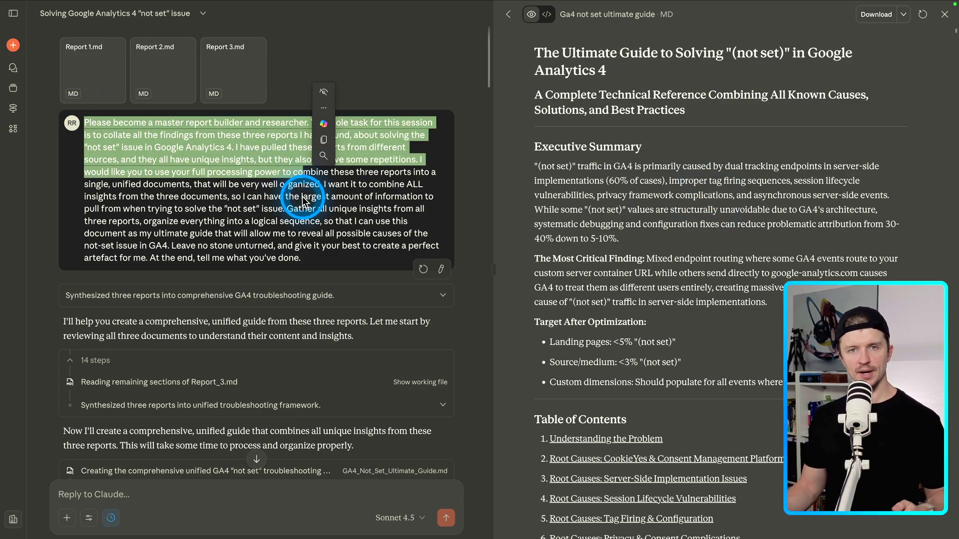
pyautogui.click(215, 212)
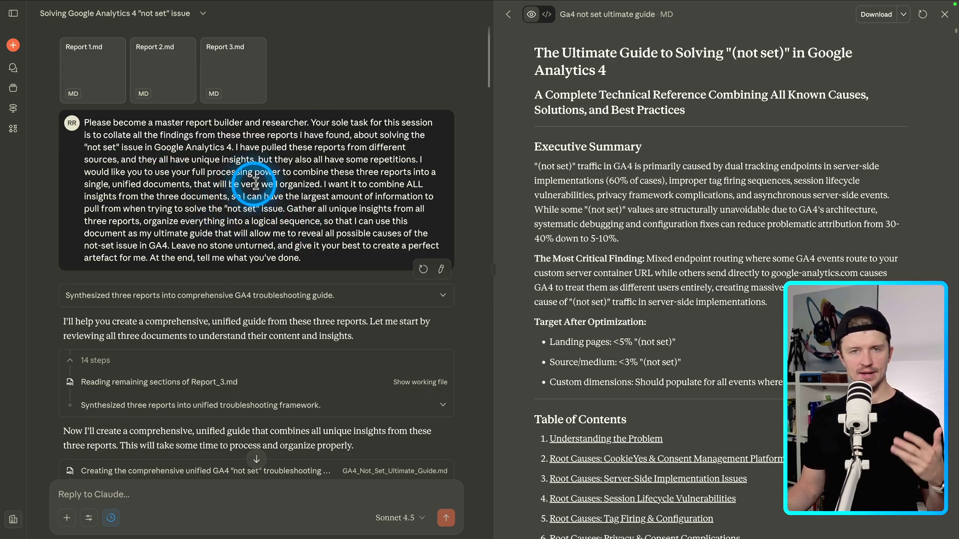
pyautogui.scroll(-7, 699, 229)
pyautogui.scroll(-1, 699, 232)
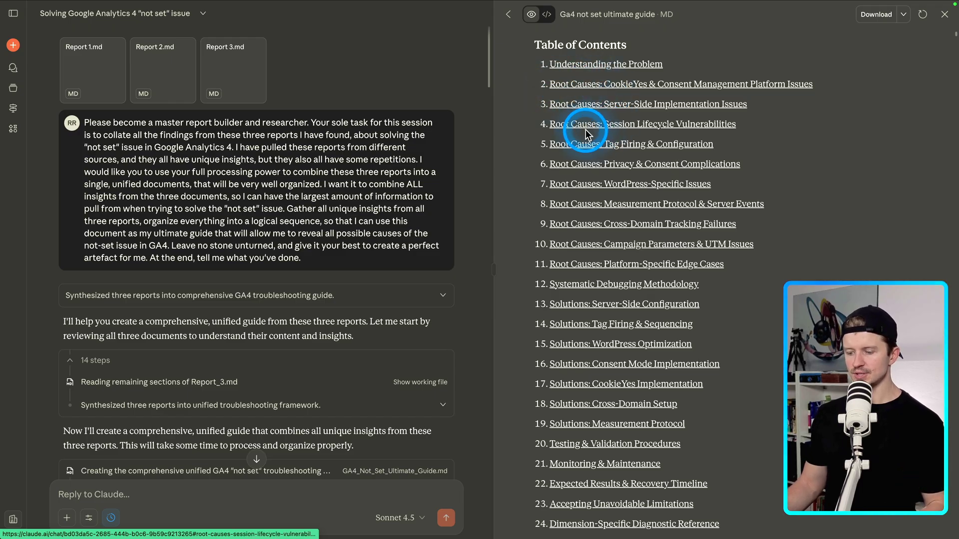
pyautogui.scroll(-10, 599, 144)
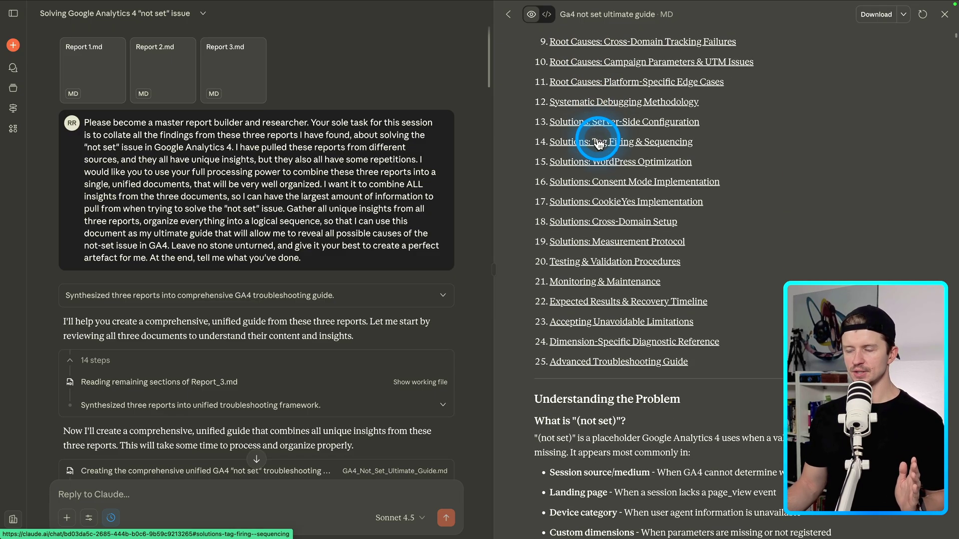
pyautogui.scroll(-3, 619, 161)
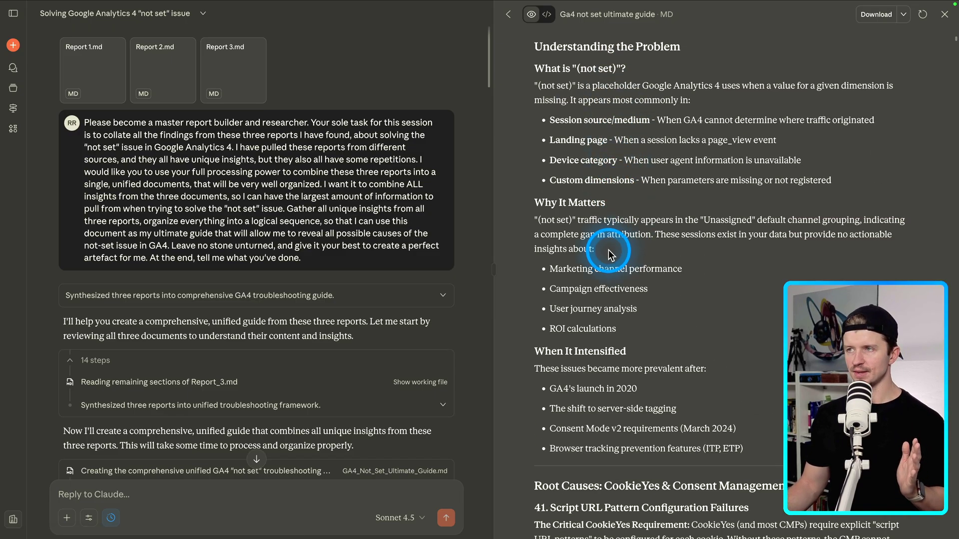
pyautogui.scroll(5, 616, 253)
pyautogui.rightClick(596, 259)
pyautogui.click(530, 299)
pyautogui.scroll(8, 599, 324)
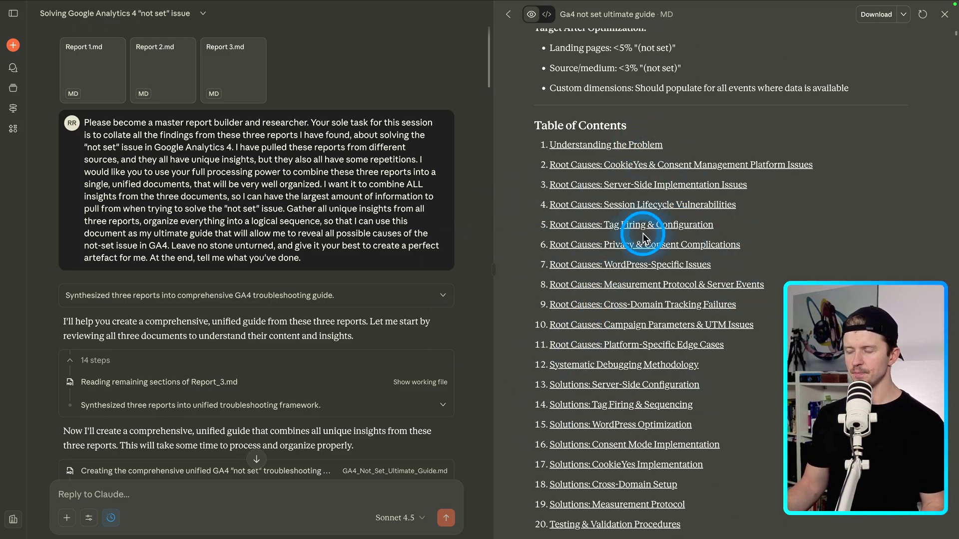
pyautogui.scroll(-9, 589, 223)
pyautogui.scroll(-2, 544, 238)
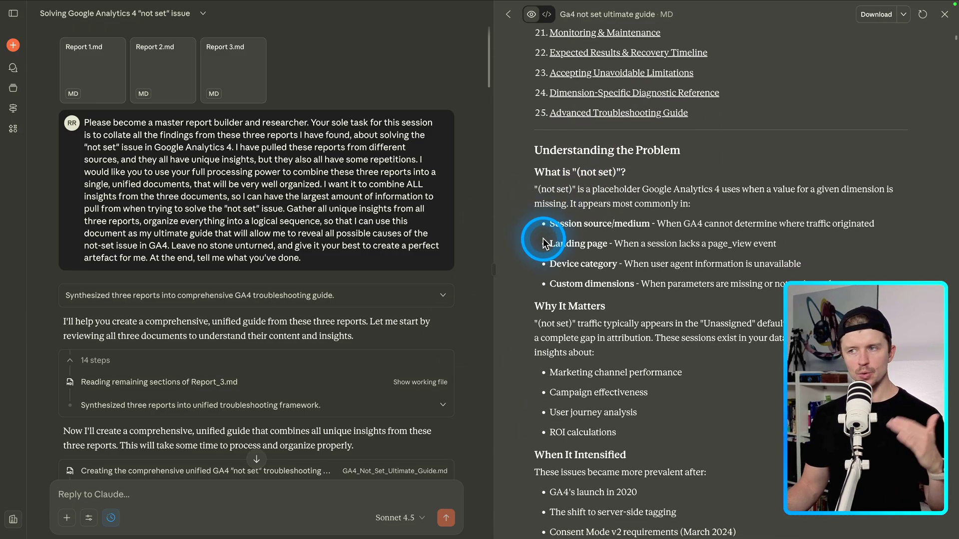
pyautogui.scroll(-15, 544, 239)
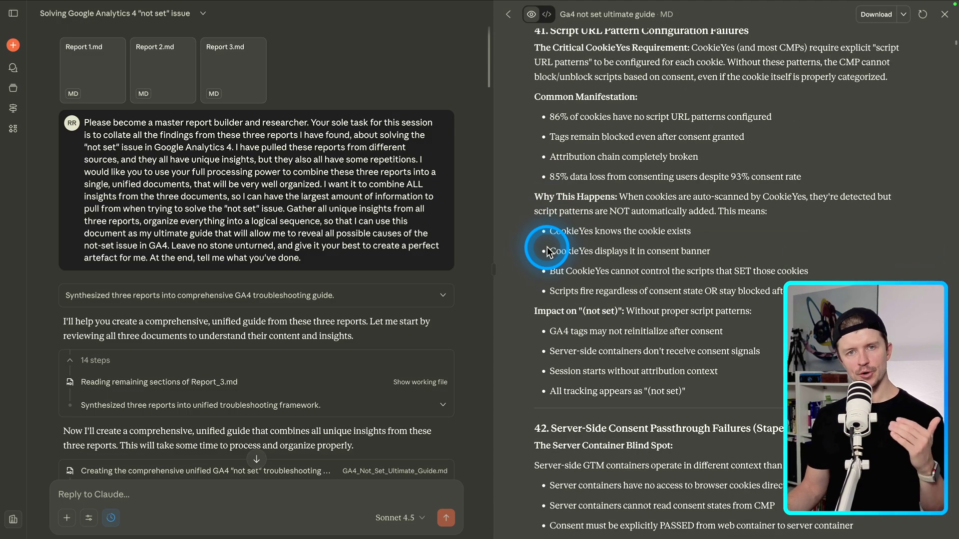
pyautogui.scroll(-6, 548, 251)
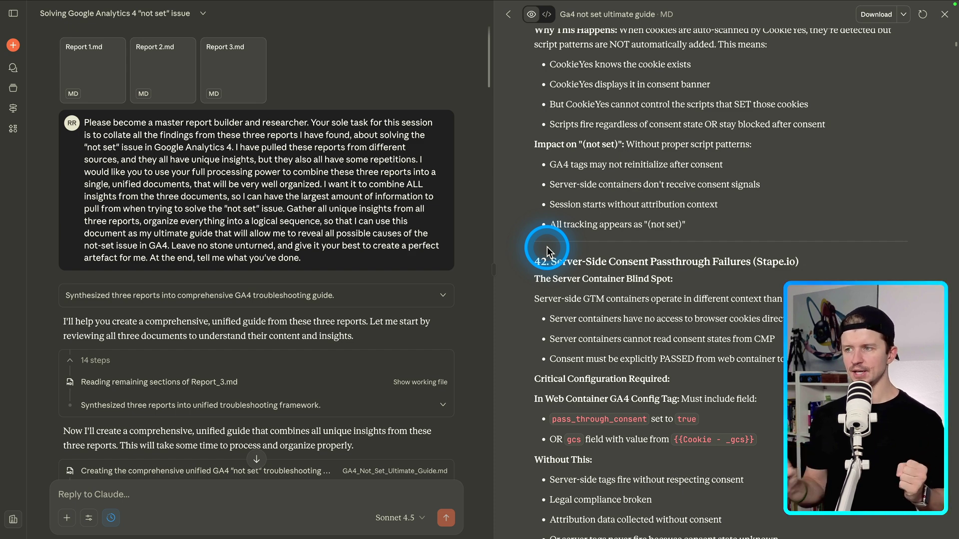
pyautogui.scroll(14, 547, 246)
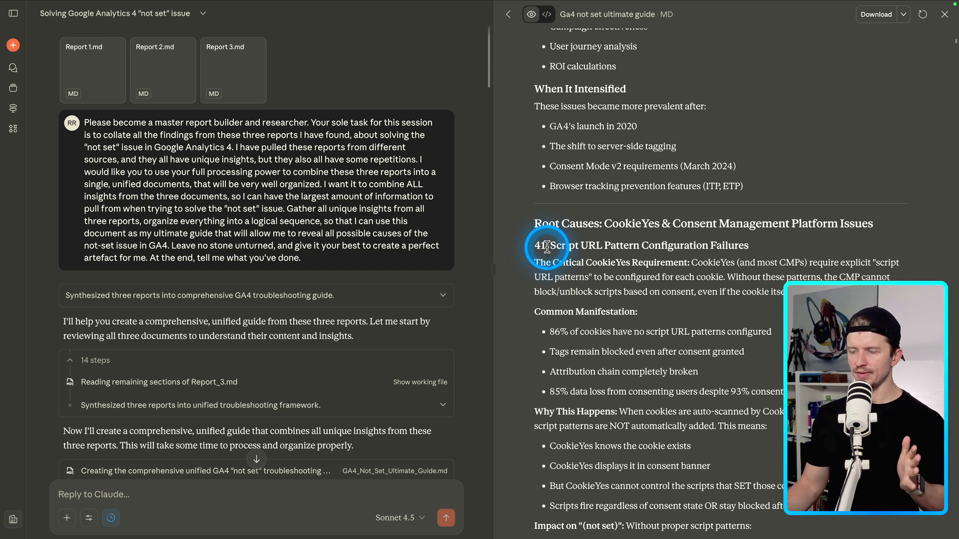
pyautogui.scroll(5, 522, 181)
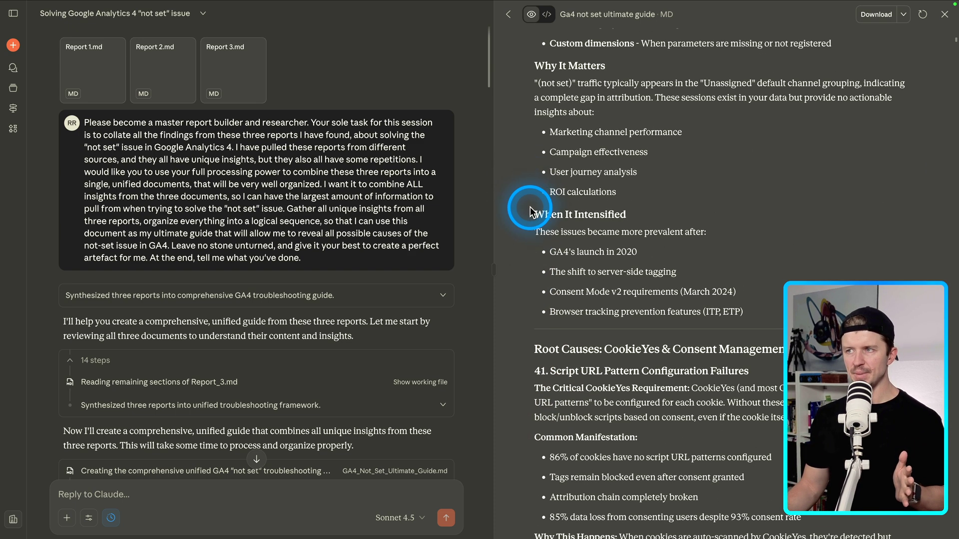
pyautogui.scroll(20, 529, 209)
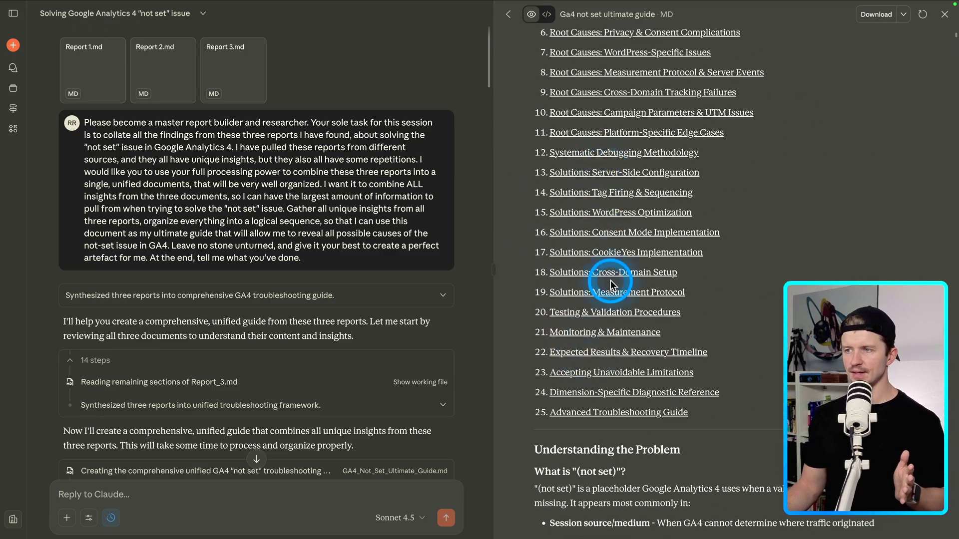